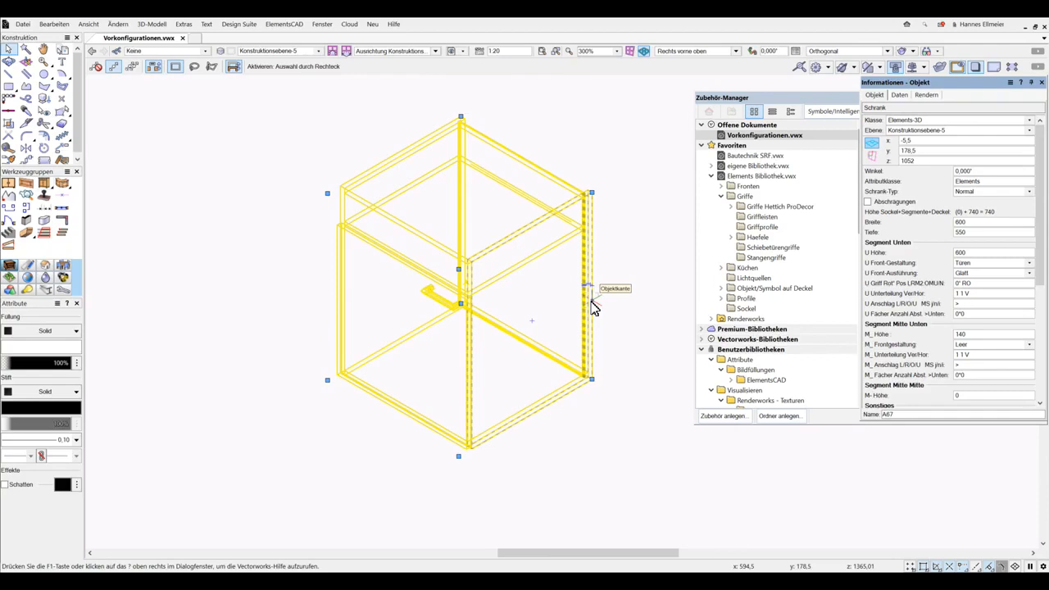
- Apply the Abgeschrägte Fronten configuration to the cabinet with chamfered fronts, a continuous front and a chamfered back panel
{"action": "left_click", "coordinate": [594, 309]}
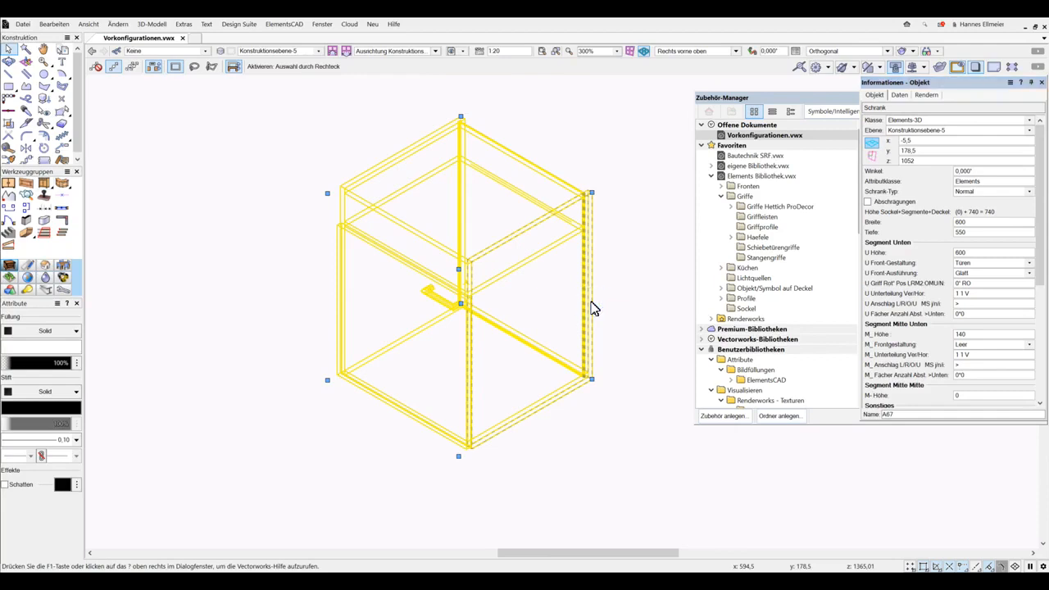
{"action": "double_click", "coordinate": [594, 309]}
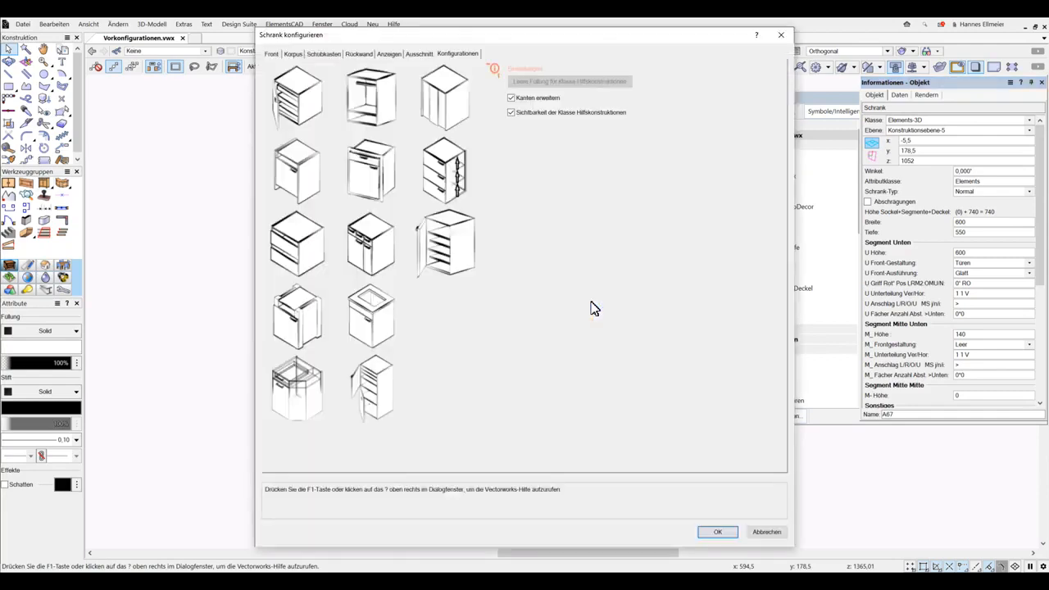
{"action": "left_click", "coordinate": [453, 250]}
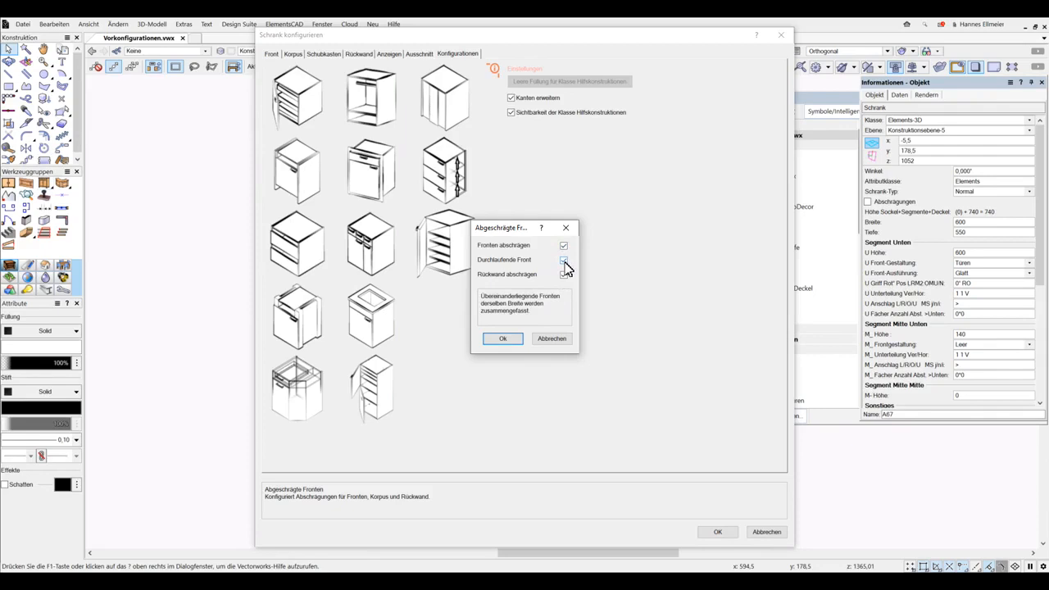
{"action": "left_click", "coordinate": [504, 338]}
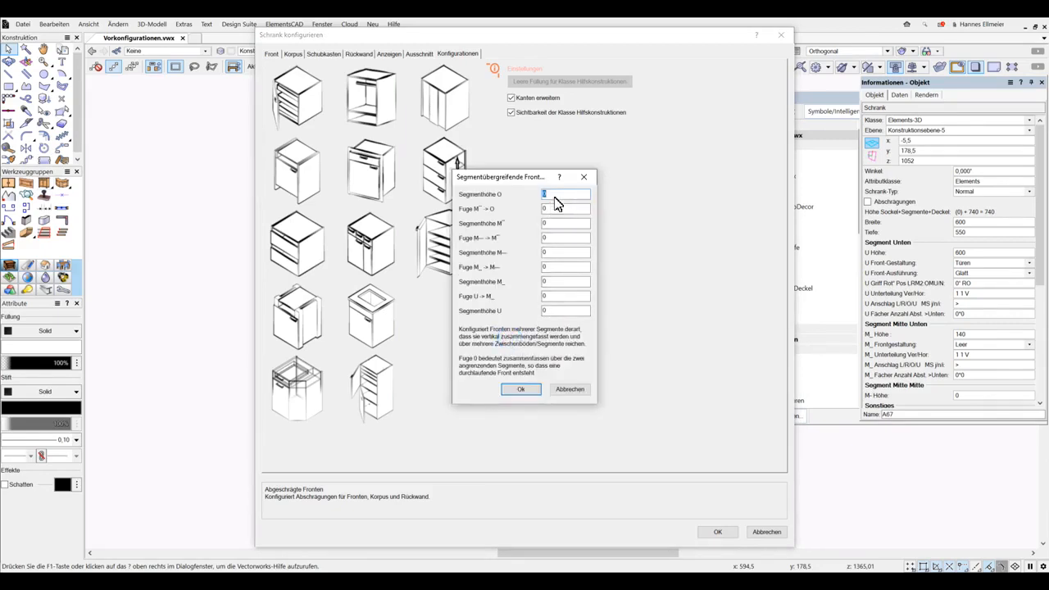
- Set the segment heights to U 600, M_ 200, M— 300 and M¯ 300, with a joint of 2 between M— and M¯, and apply the configuration
{"action": "double_click", "coordinate": [546, 310]}
{"action": "double_click", "coordinate": [546, 281]}
{"action": "double_click", "coordinate": [554, 253]}
{"action": "double_click", "coordinate": [554, 238]}
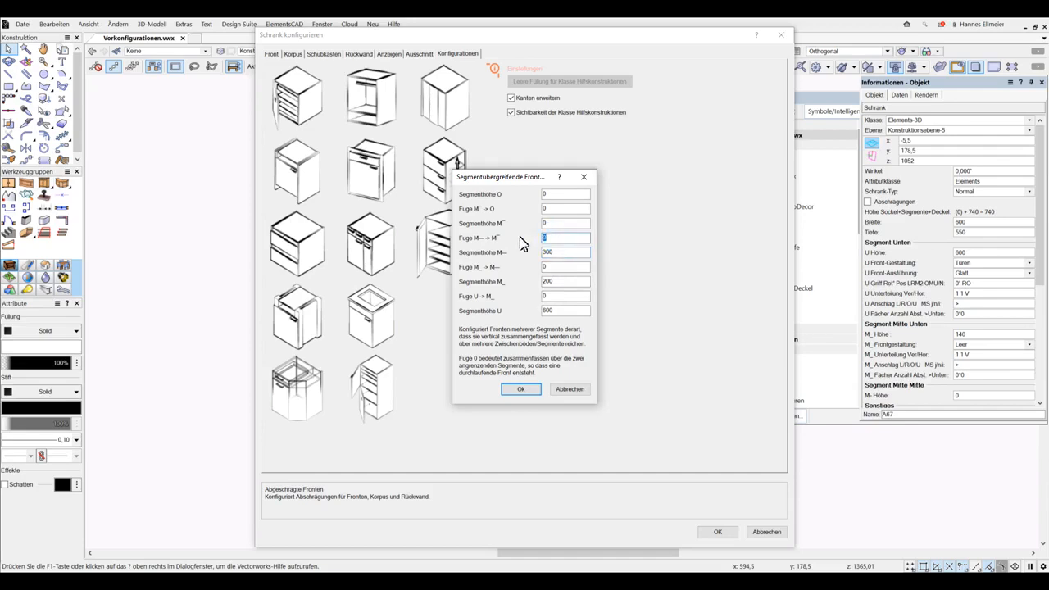
{"action": "type", "text": "2"}
{"action": "key", "text": "shift+Tab"}
{"action": "left_click", "coordinate": [521, 389]}
{"action": "key", "text": "Return"}
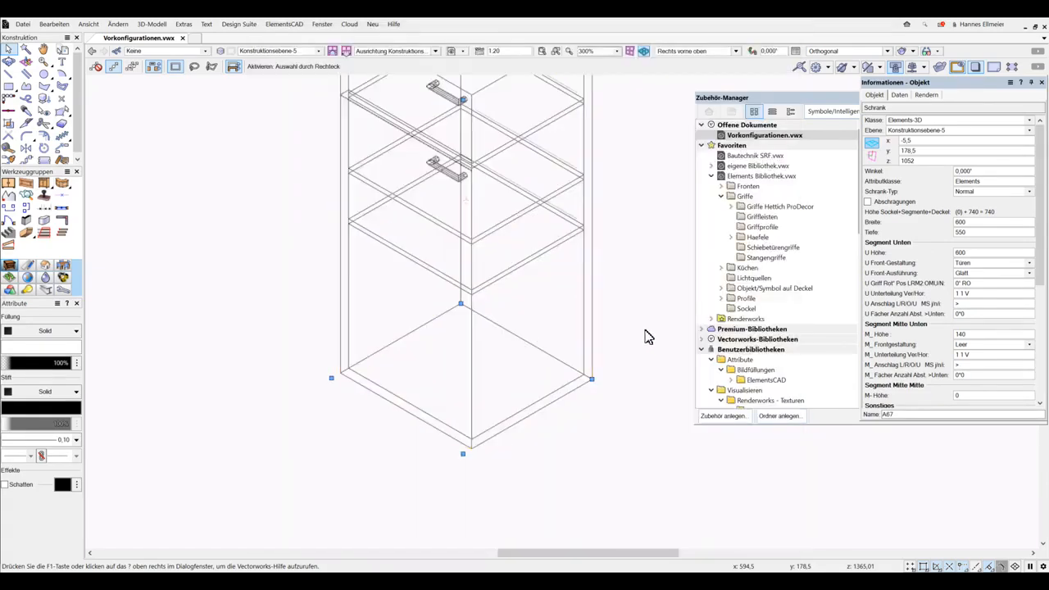
- Examine the cabinet's combined fronts as a solid model (Volumenmodell) from a rotated view and return to wireframe
{"action": "middle_click_drag", "start_coordinate": [620, 301], "coordinate": [633, 407]}
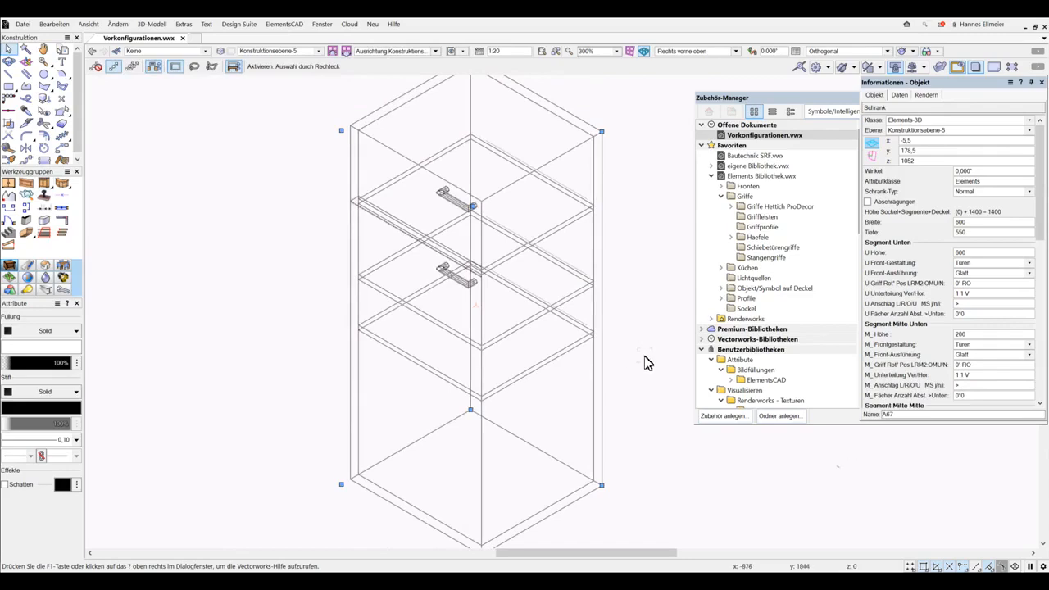
{"action": "middle_click_drag", "start_coordinate": [650, 361], "coordinate": [629, 343], "text": "ctrl"}
{"action": "left_click", "coordinate": [641, 345]}
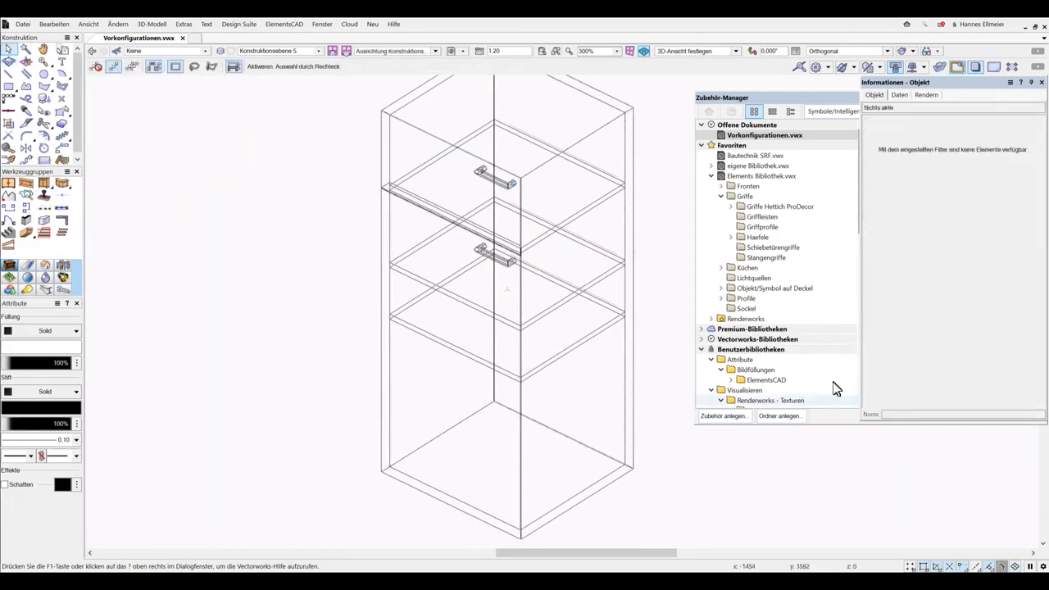
{"action": "left_click", "coordinate": [905, 51]}
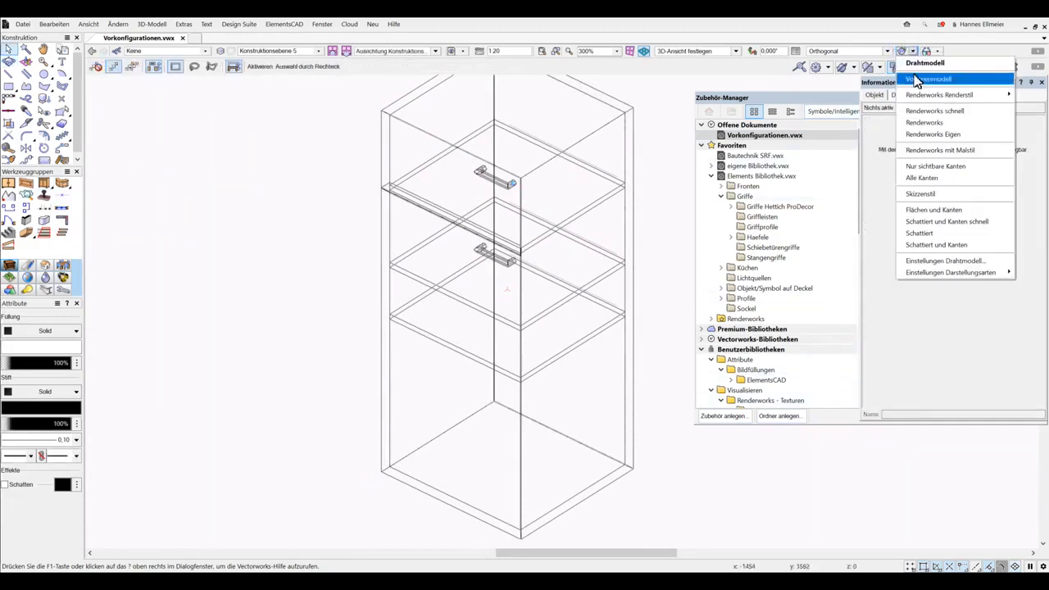
{"action": "left_click", "coordinate": [916, 79]}
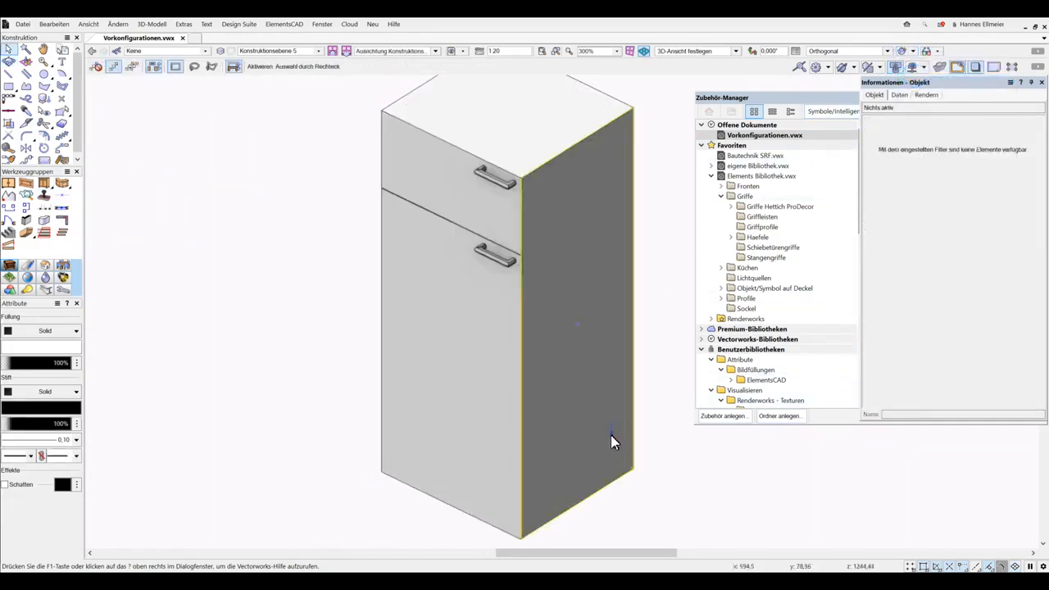
{"action": "middle_click_drag", "start_coordinate": [611, 435], "coordinate": [641, 433], "text": "shift"}
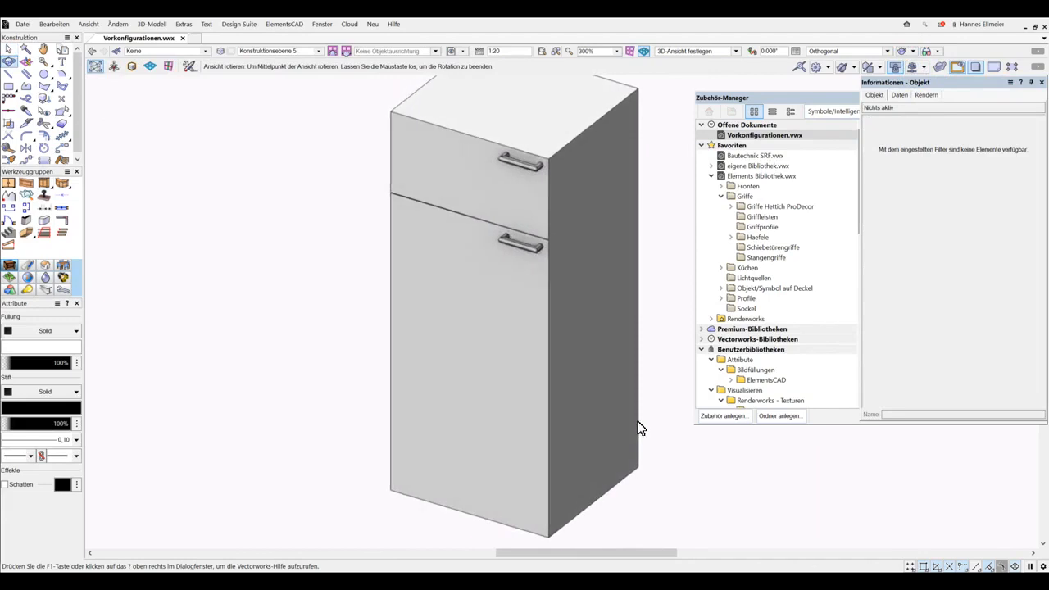
{"action": "left_click", "coordinate": [912, 51]}
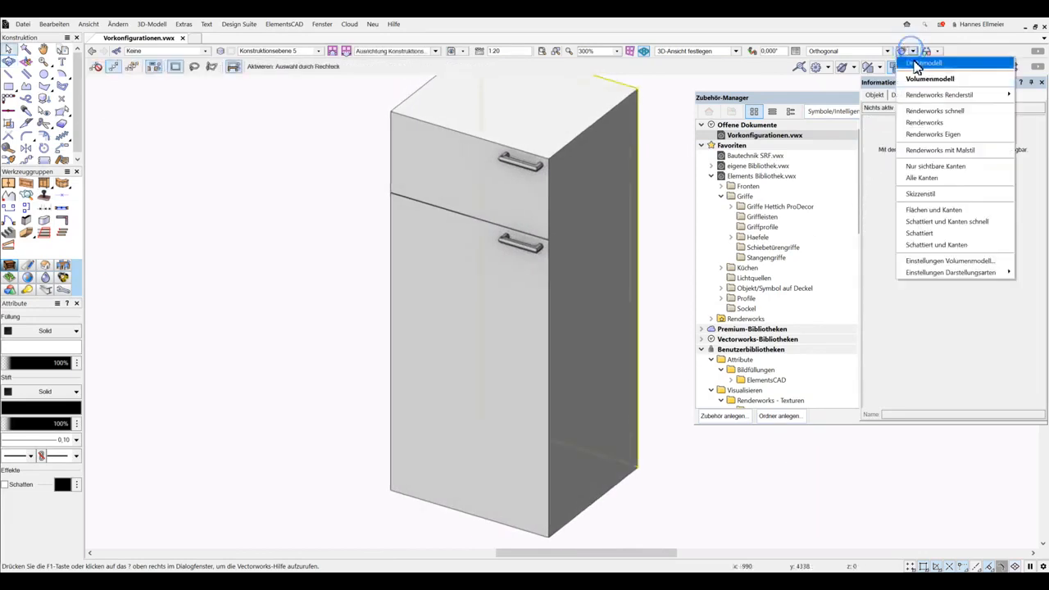
{"action": "left_click", "coordinate": [918, 63]}
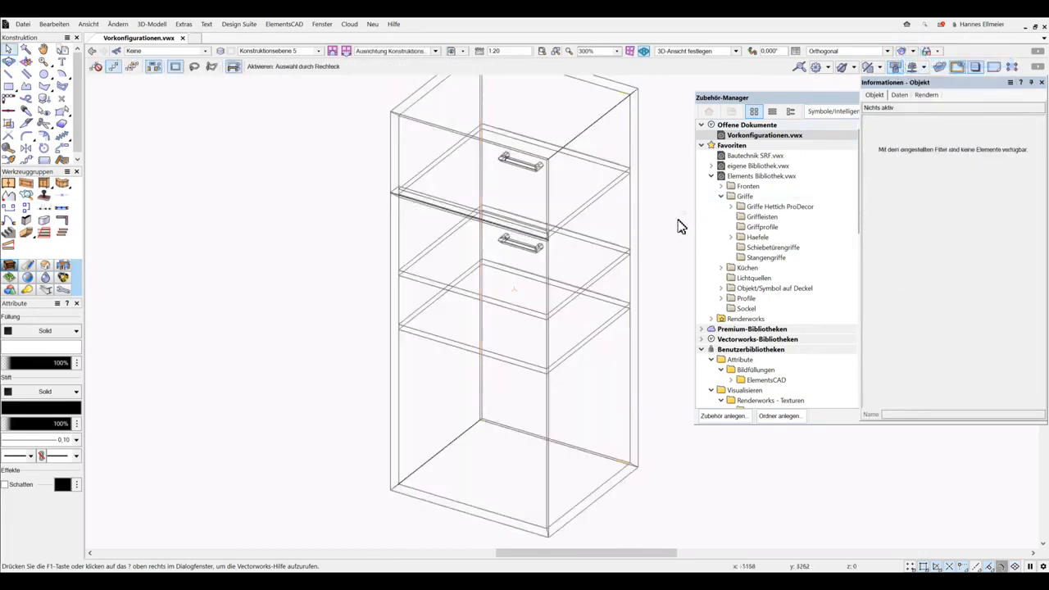
- Examine the edge assignments of the tall cabinet's parts in 45° chamfer mode and leave without applying changes
{"action": "left_click", "coordinate": [432, 205]}
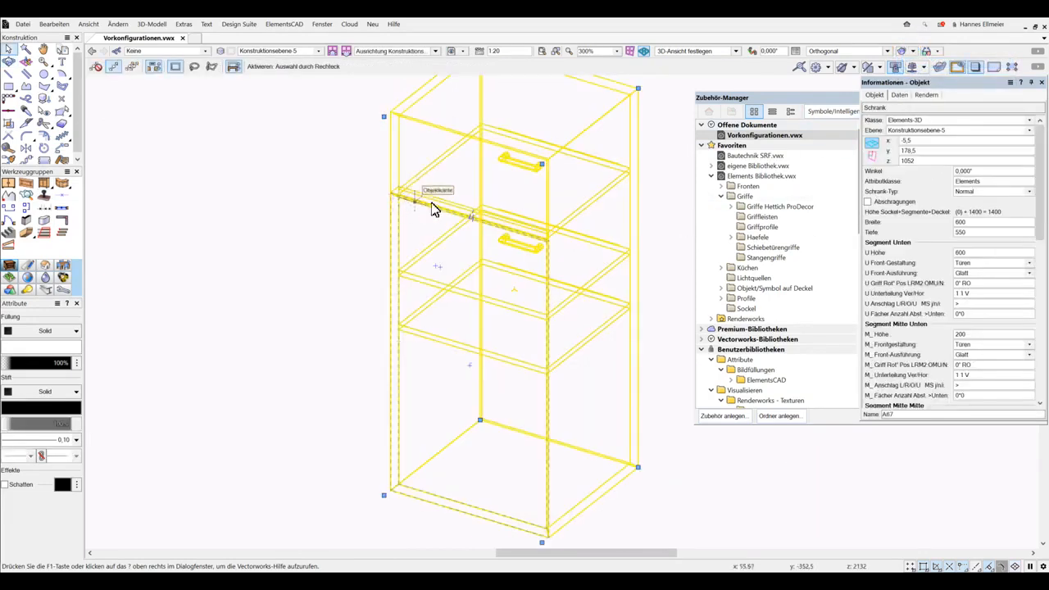
{"action": "left_click", "coordinate": [1042, 327]}
{"action": "left_click", "coordinate": [1034, 370]}
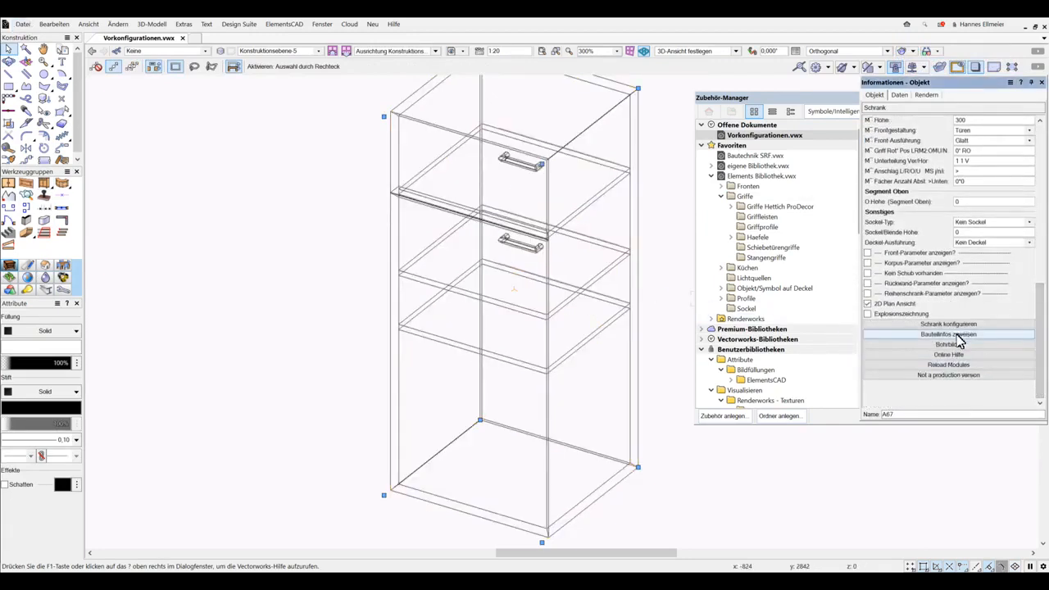
{"action": "left_click", "coordinate": [957, 334]}
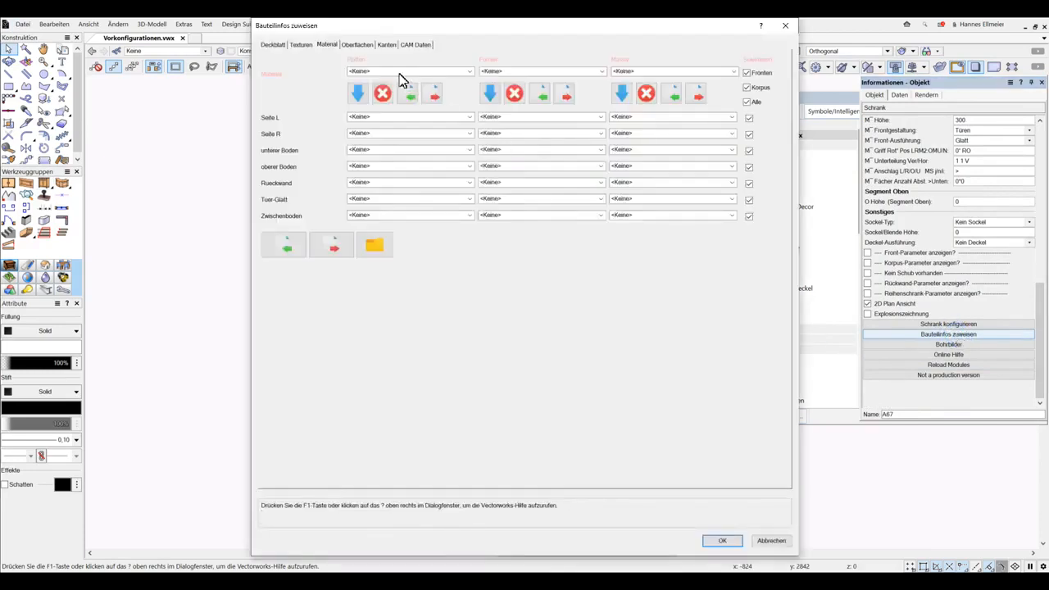
{"action": "left_click", "coordinate": [388, 45]}
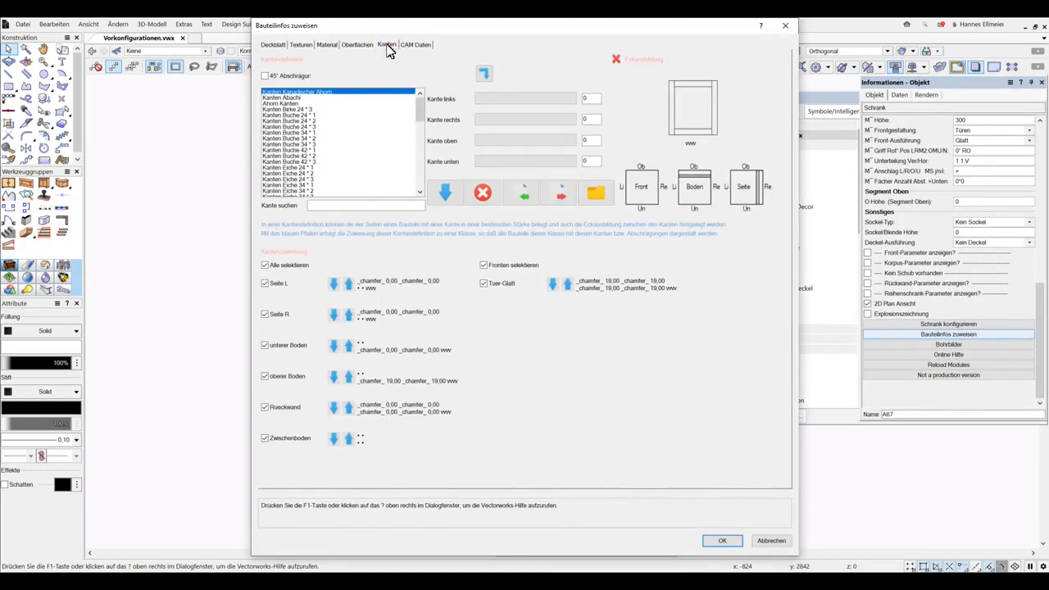
{"action": "left_click", "coordinate": [265, 77]}
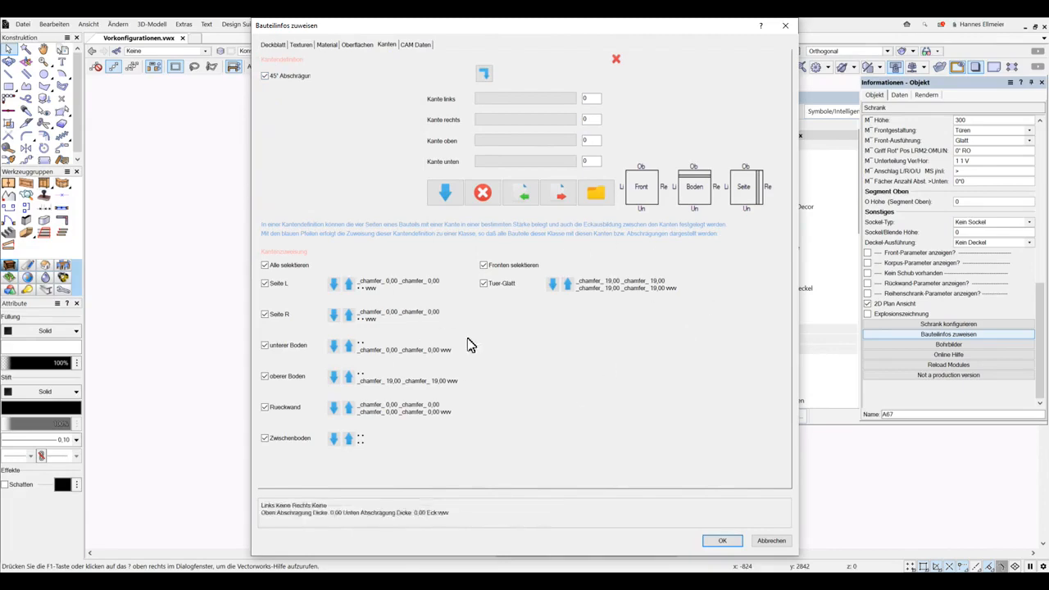
{"action": "left_click", "coordinate": [772, 541]}
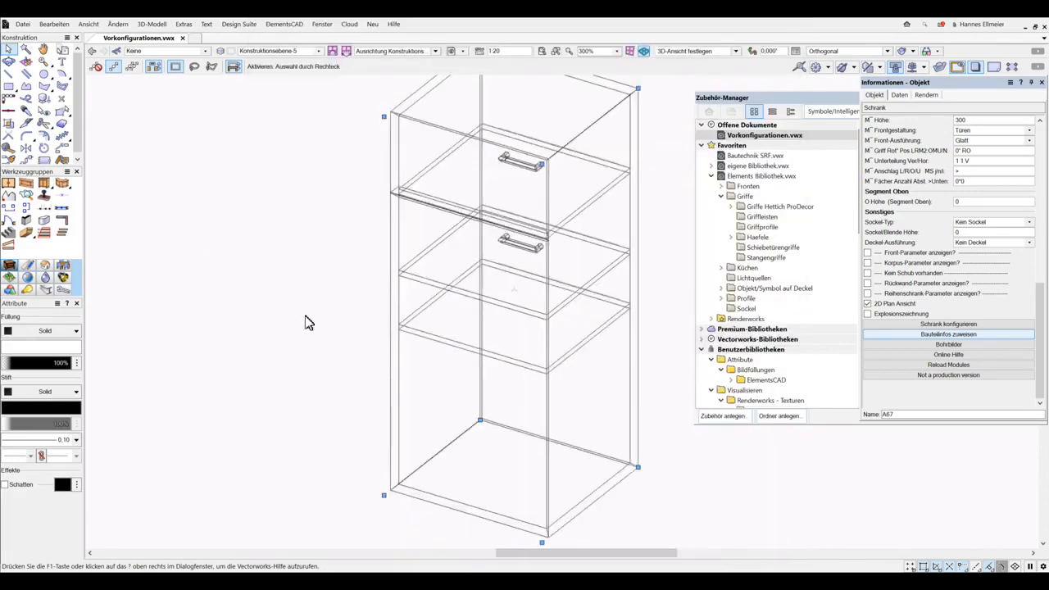
- Insert a new default cabinet beside the tall cabinet, spaced apart from it and aligned with its back
{"action": "scroll", "coordinate": [295, 319], "scroll_direction": "down", "scroll_amount": 3}
{"action": "left_click", "coordinate": [44, 183]}
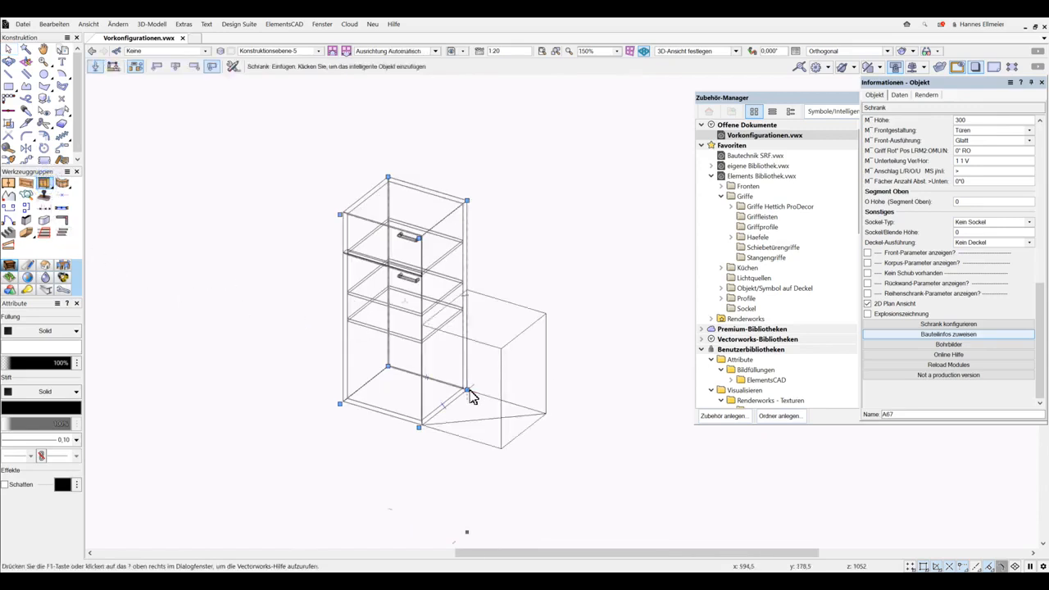
{"action": "left_click", "coordinate": [538, 413]}
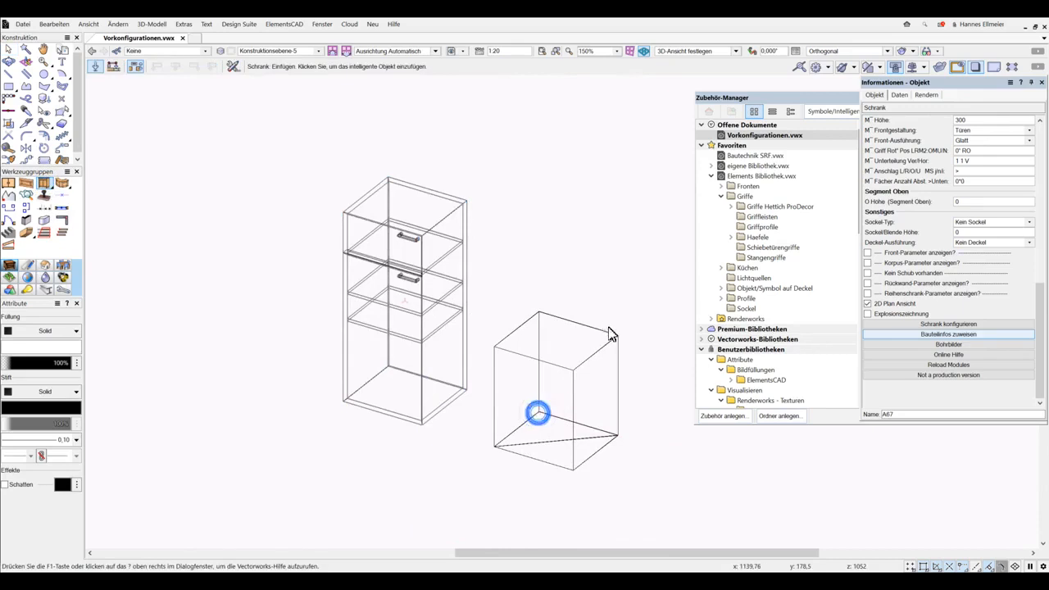
{"action": "left_click", "coordinate": [632, 482]}
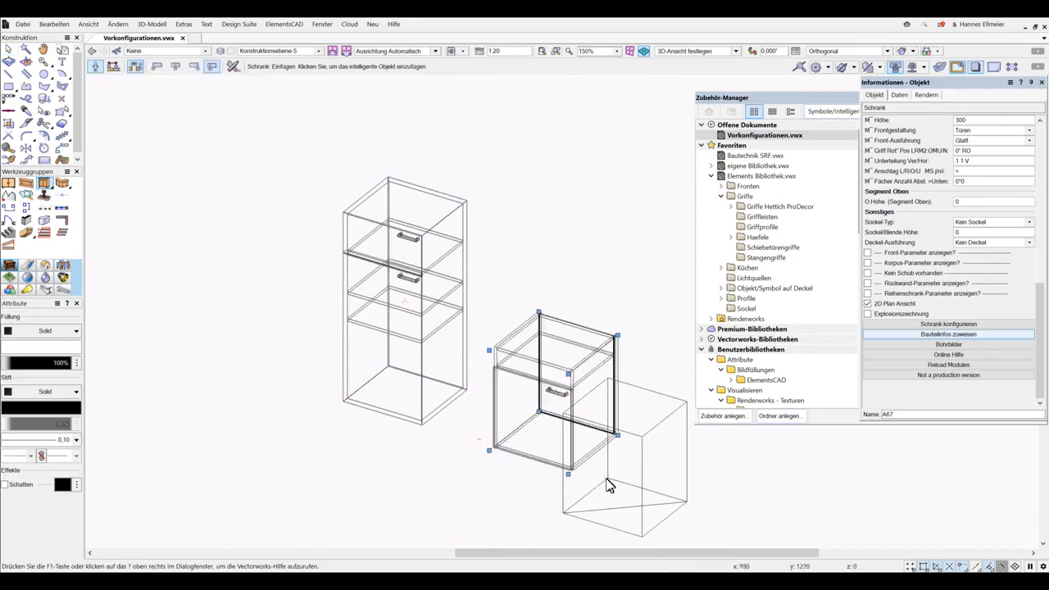
- Define a 45° chamfer with thickness 19 for the right edge in the new cabinet's part information
{"action": "scroll", "coordinate": [607, 485], "scroll_direction": "up", "scroll_amount": 2}
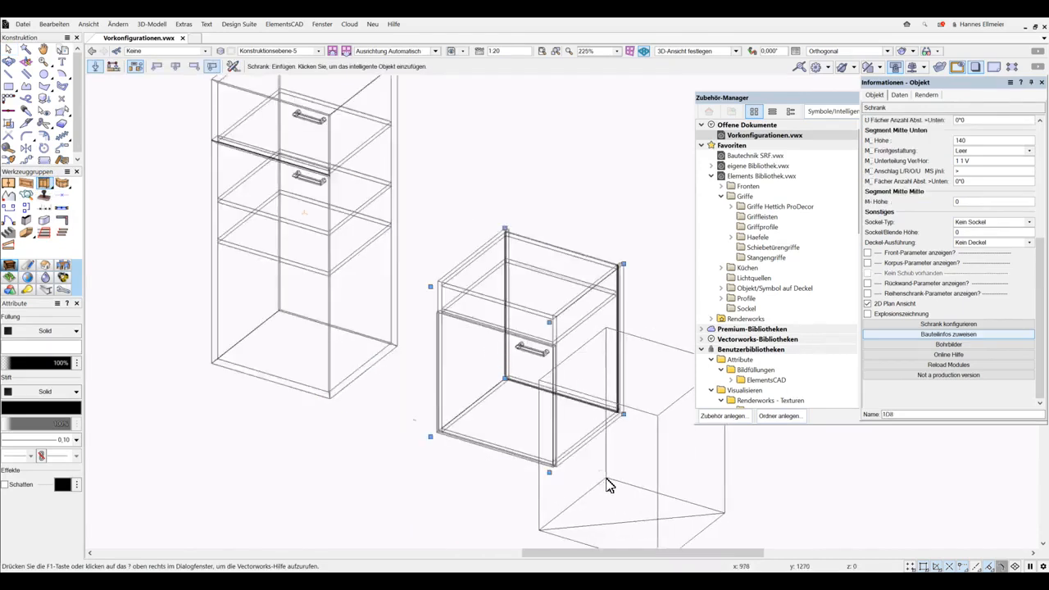
{"action": "scroll", "coordinate": [608, 485], "scroll_direction": "up", "scroll_amount": 2}
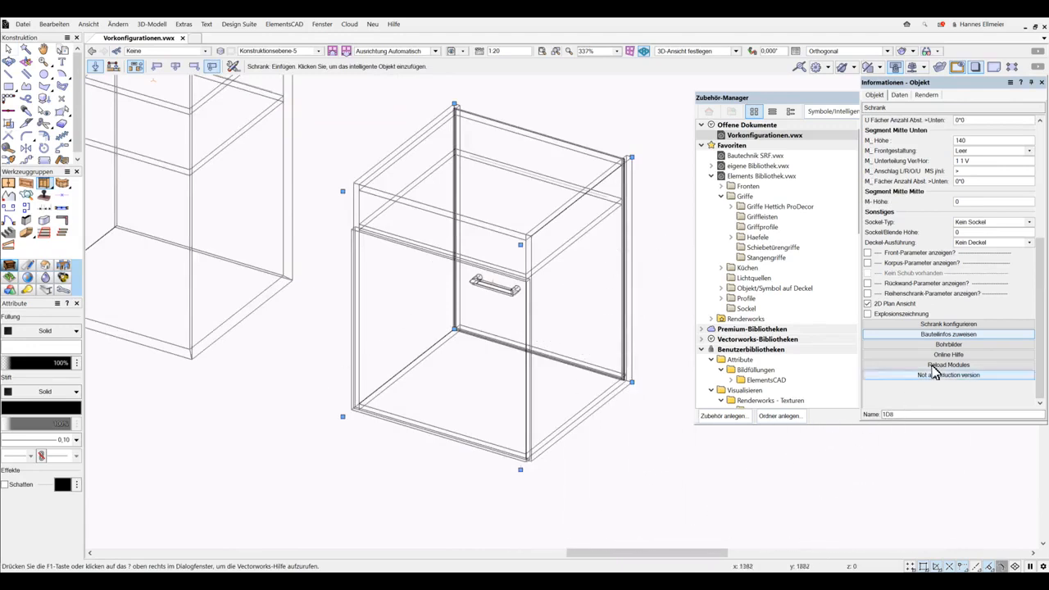
{"action": "left_click", "coordinate": [968, 337]}
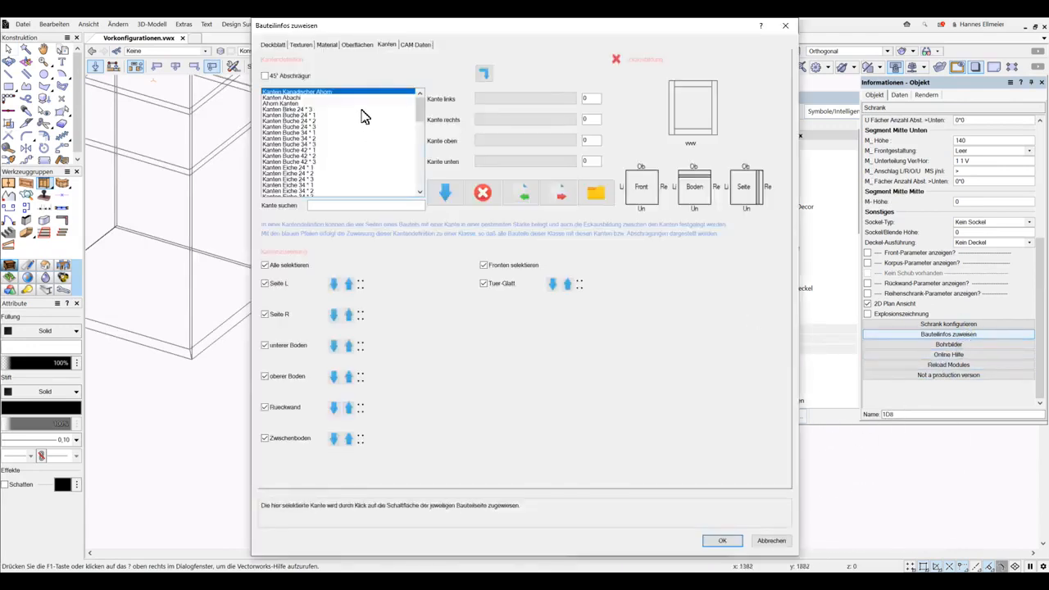
{"action": "left_click", "coordinate": [266, 76]}
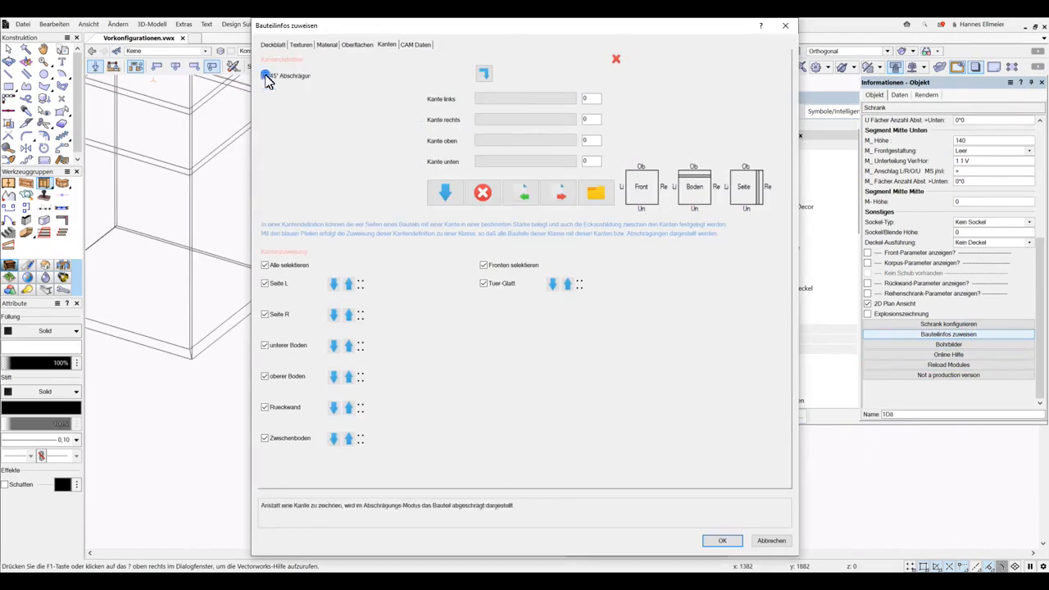
{"action": "left_click", "coordinate": [532, 121]}
{"action": "left_click", "coordinate": [590, 120]}
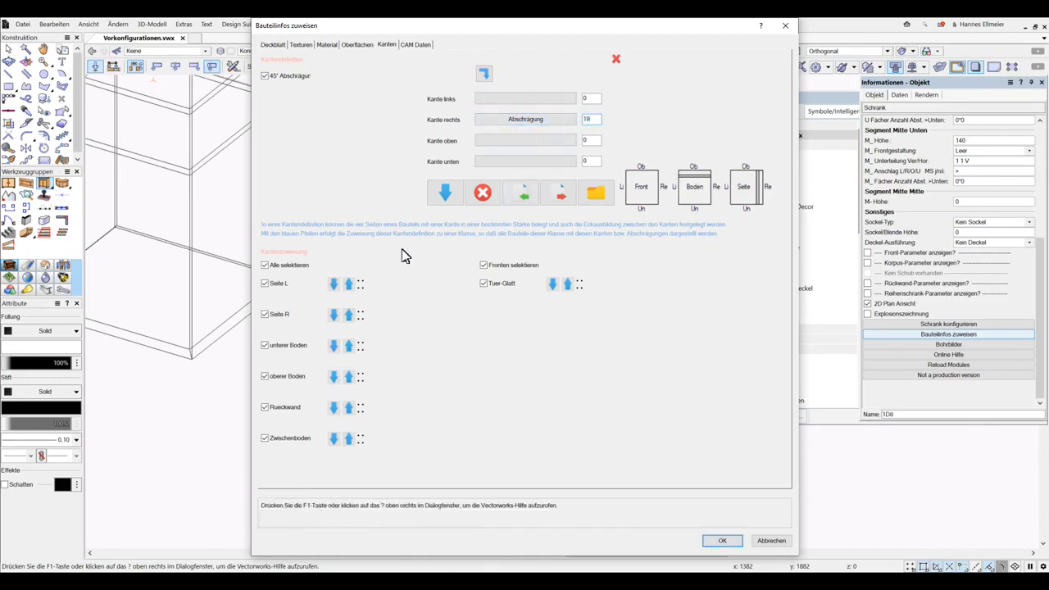
- Assign the chamfer definition only to the Tuer-Glatt door front and accept the part information
{"action": "left_click", "coordinate": [265, 265]}
{"action": "left_click", "coordinate": [484, 283]}
{"action": "left_click", "coordinate": [455, 195]}
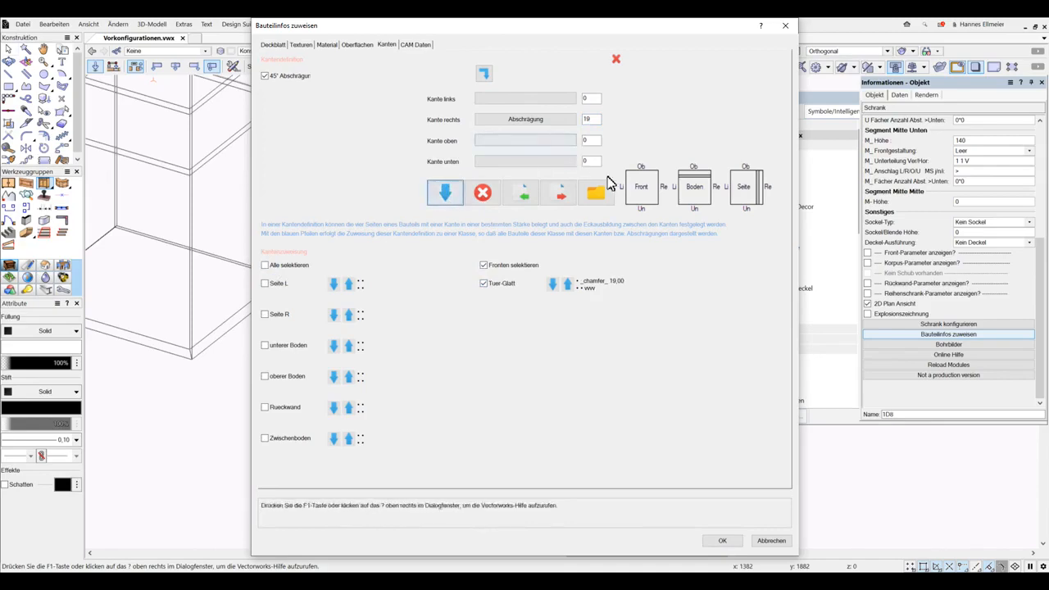
{"action": "left_click", "coordinate": [724, 541]}
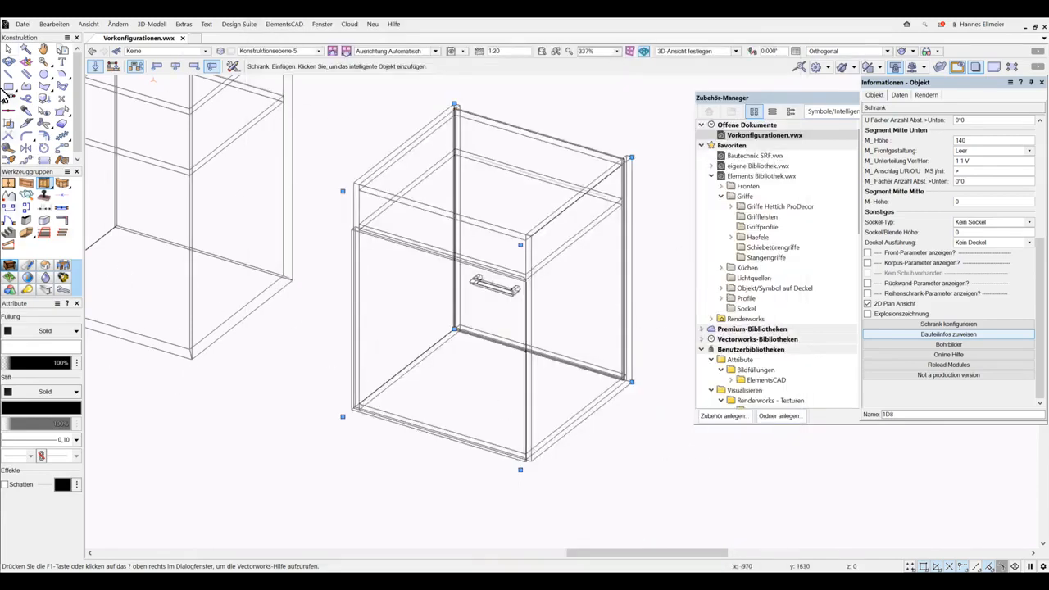
- Examine the chamfered door edge of the new cabinet in the top view (Oben)
{"action": "left_click", "coordinate": [9, 50]}
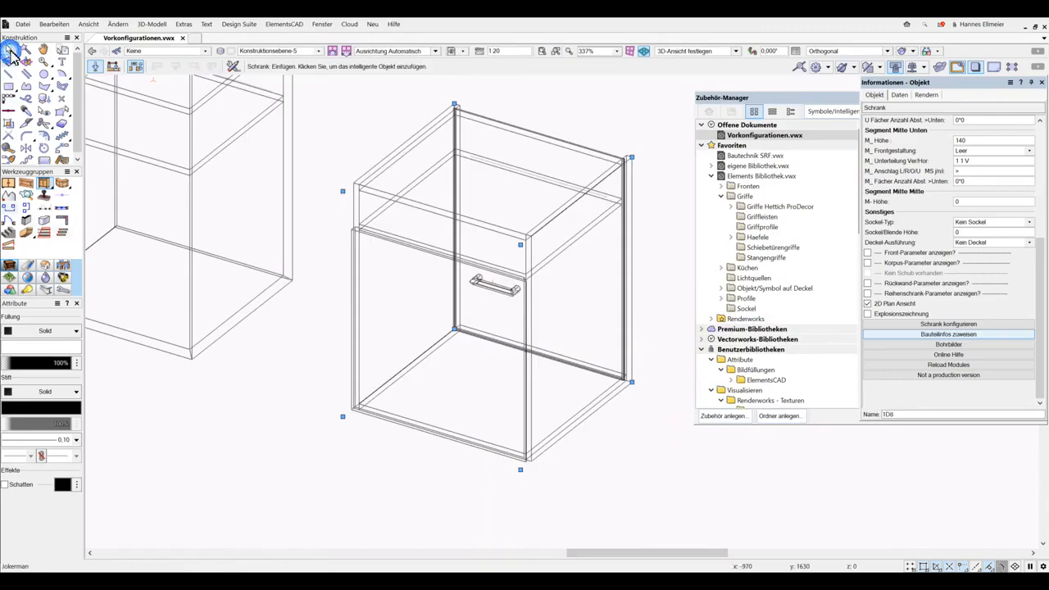
{"action": "left_click", "coordinate": [736, 51]}
{"action": "left_click", "coordinate": [710, 76]}
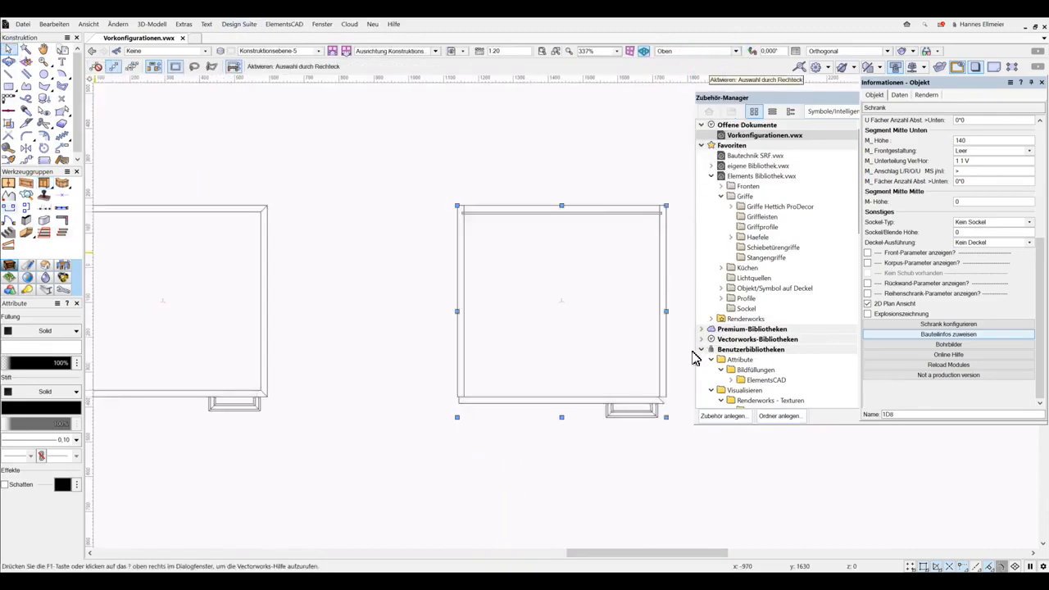
{"action": "scroll", "coordinate": [676, 410], "scroll_direction": "up", "scroll_amount": 3}
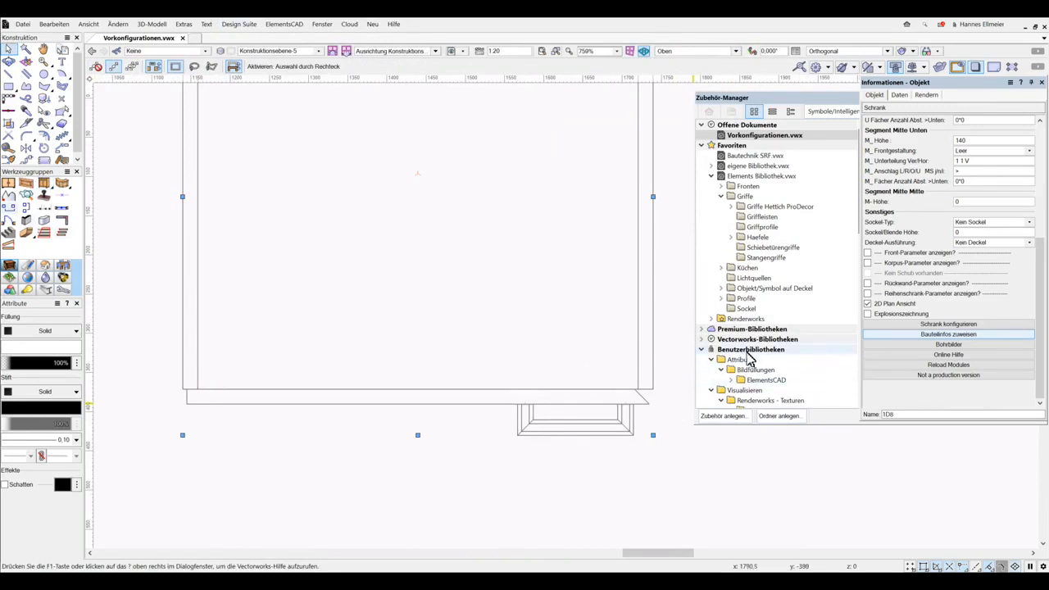
{"action": "left_click", "coordinate": [653, 326]}
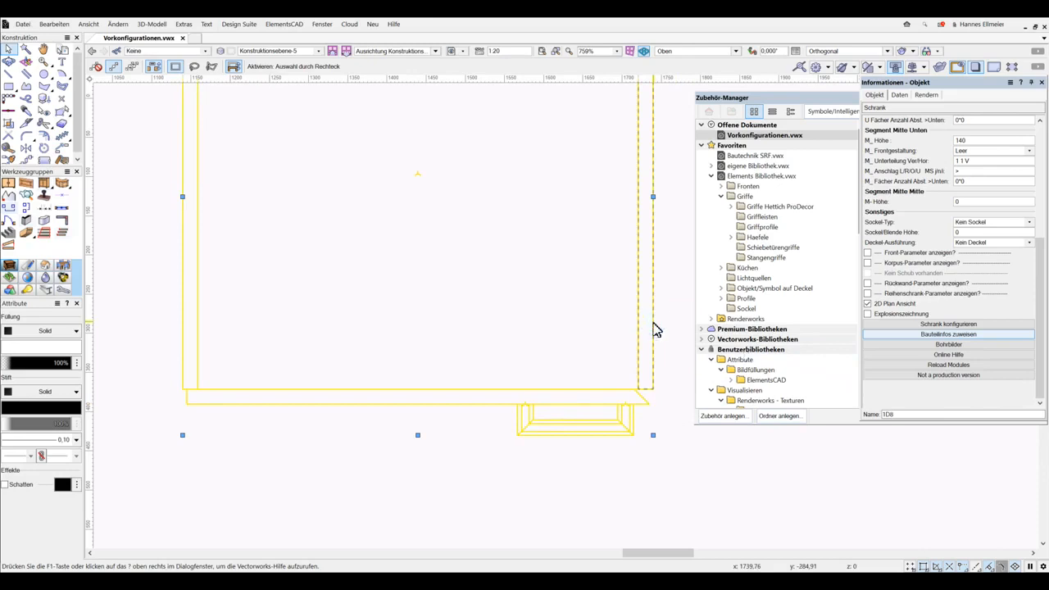
{"action": "double_click", "coordinate": [656, 329]}
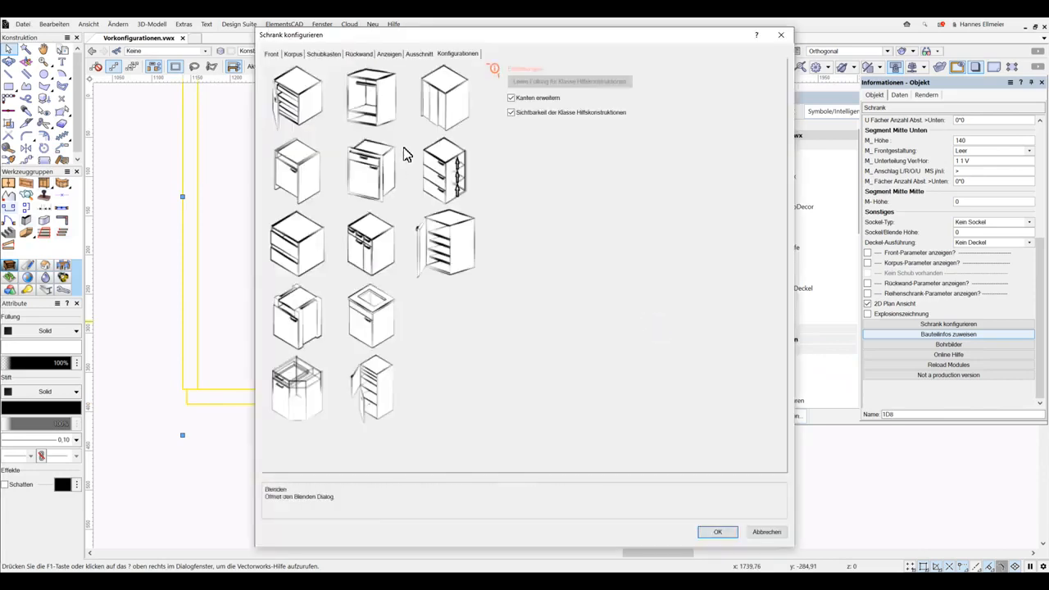
{"action": "left_click", "coordinate": [767, 532]}
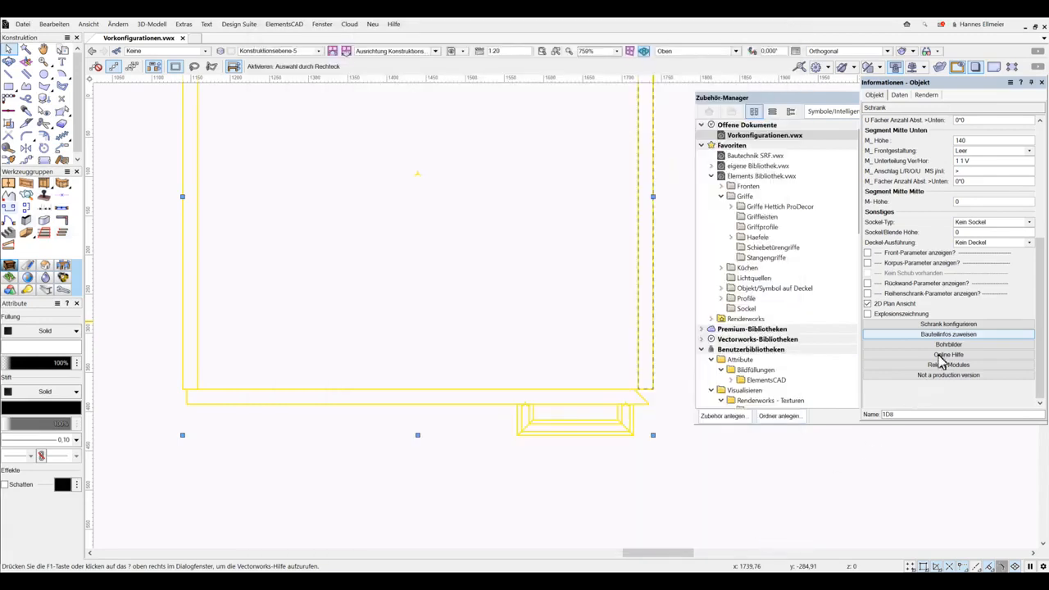
- Define a 45° chamfer of -19 for the right edge in the cabinet's part information, with all parts deselected
{"action": "left_click", "coordinate": [970, 335]}
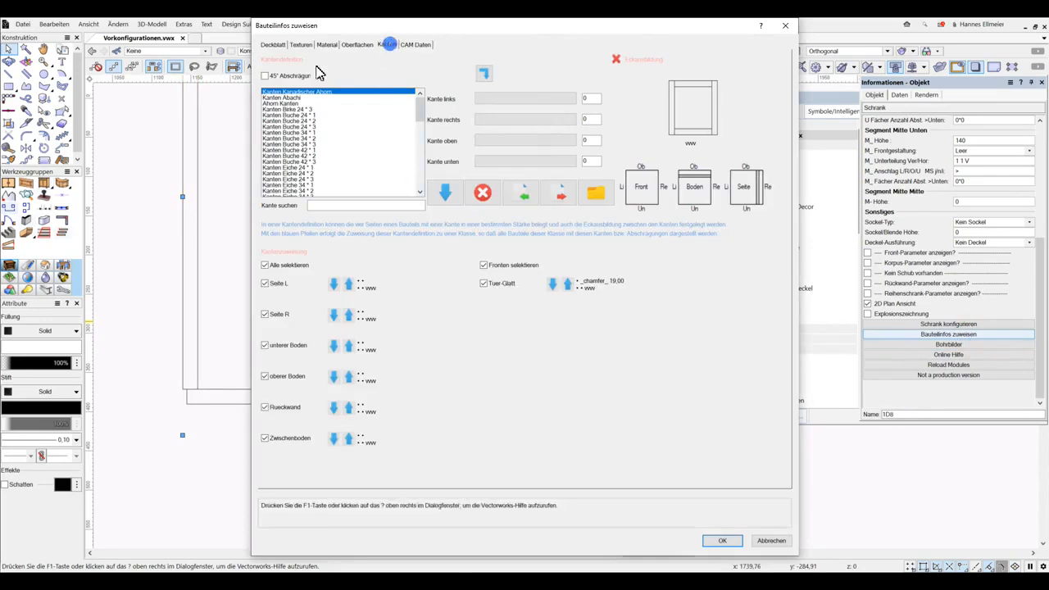
{"action": "left_click", "coordinate": [265, 75]}
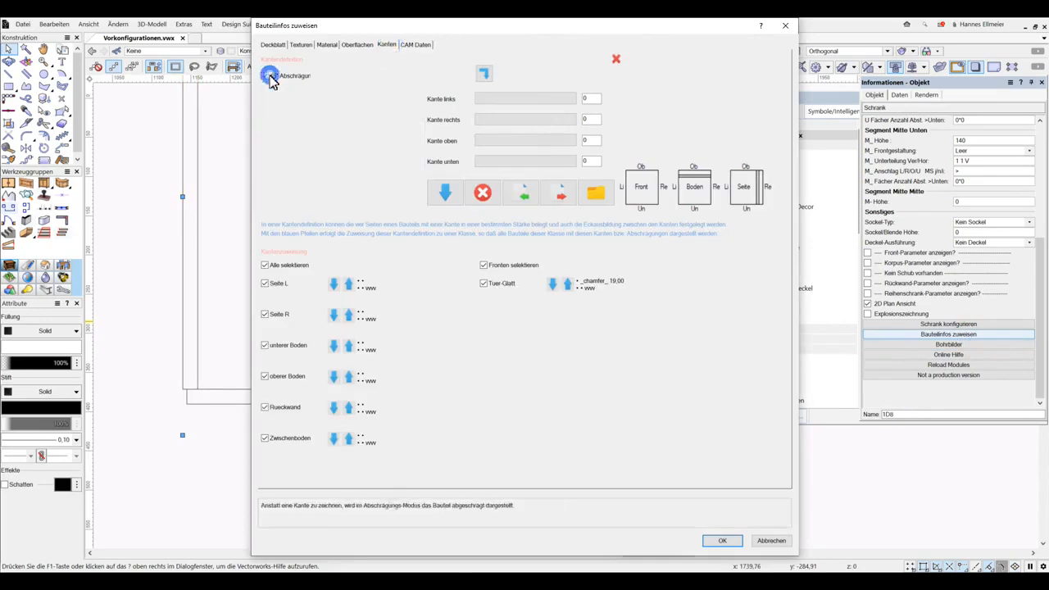
{"action": "left_click", "coordinate": [265, 265]}
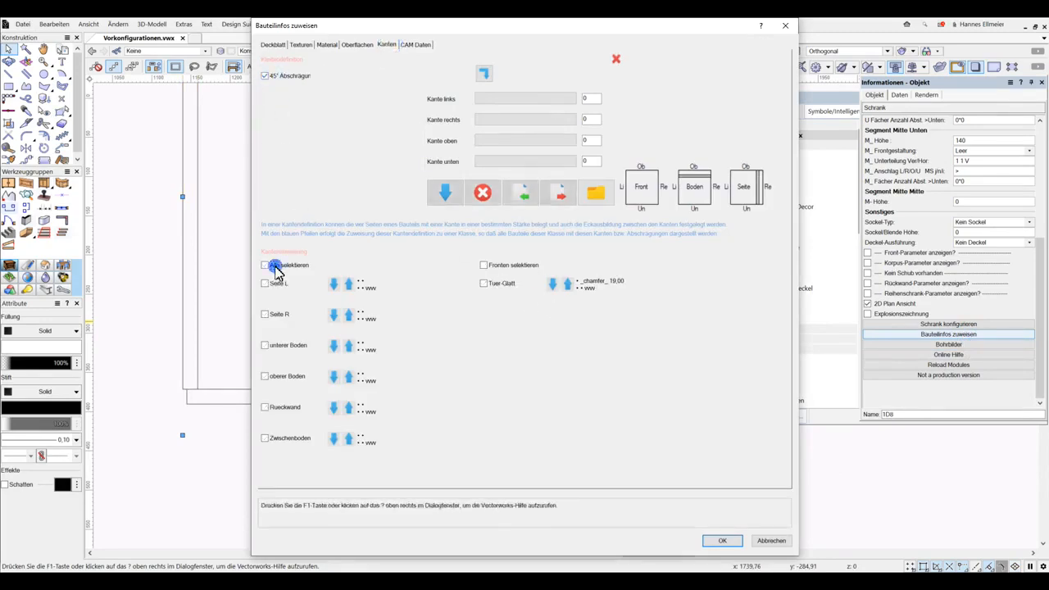
{"action": "left_click", "coordinate": [534, 121]}
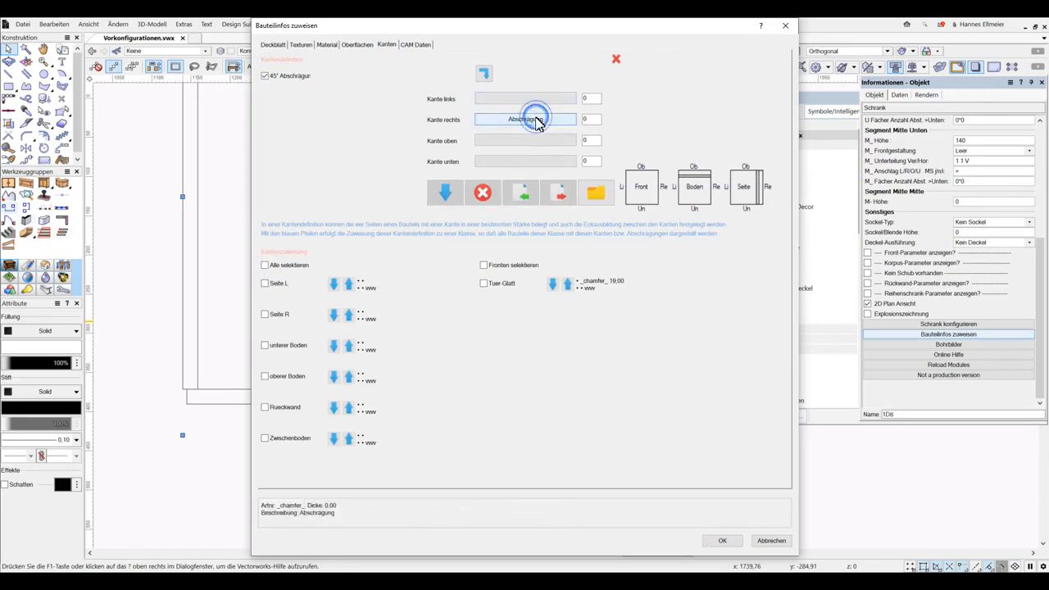
{"action": "double_click", "coordinate": [591, 120]}
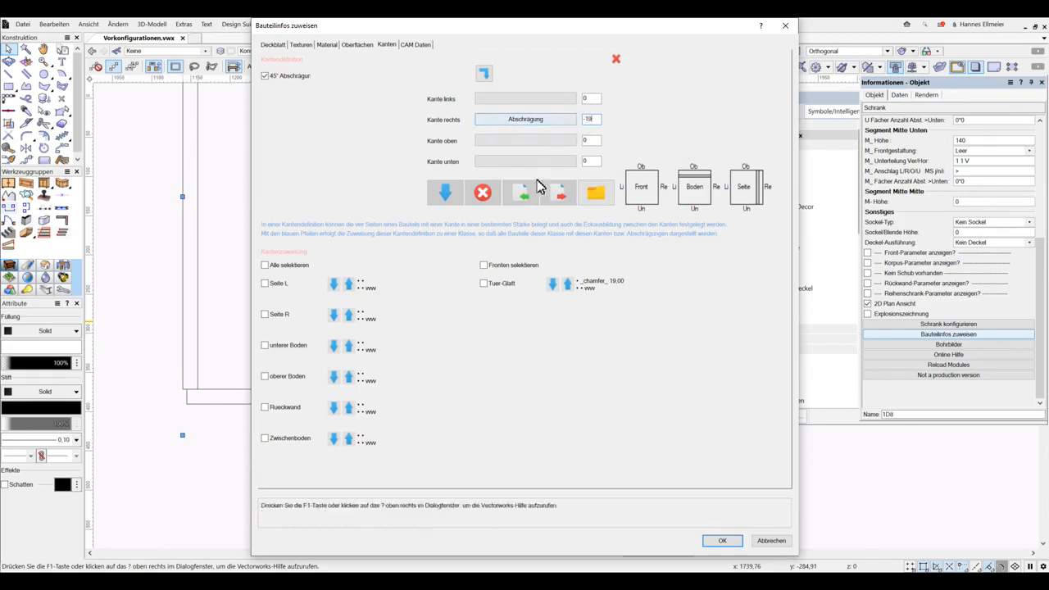
{"action": "left_click", "coordinate": [450, 193]}
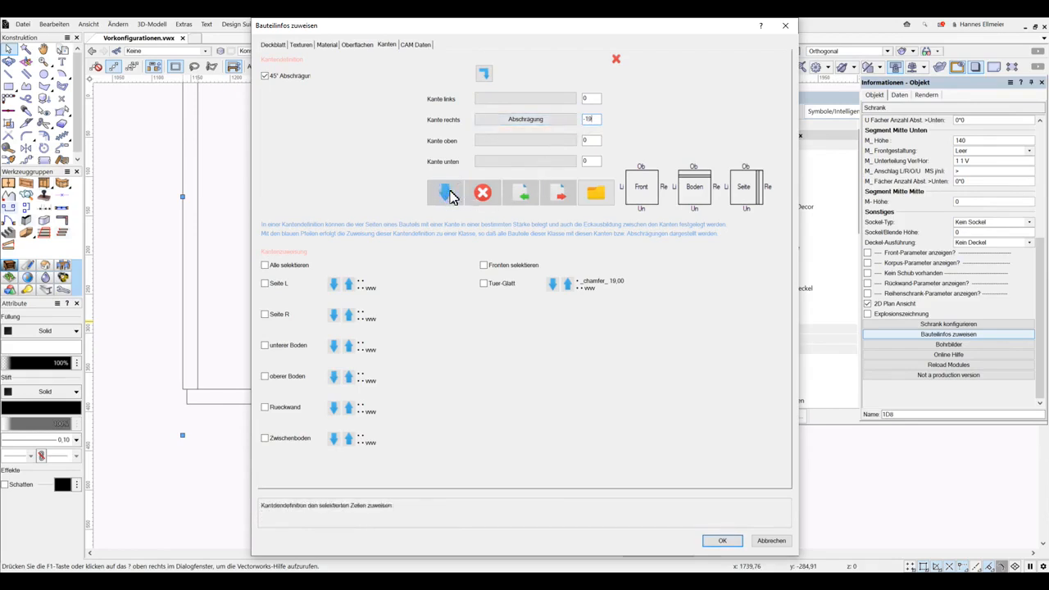
{"action": "left_click", "coordinate": [450, 194]}
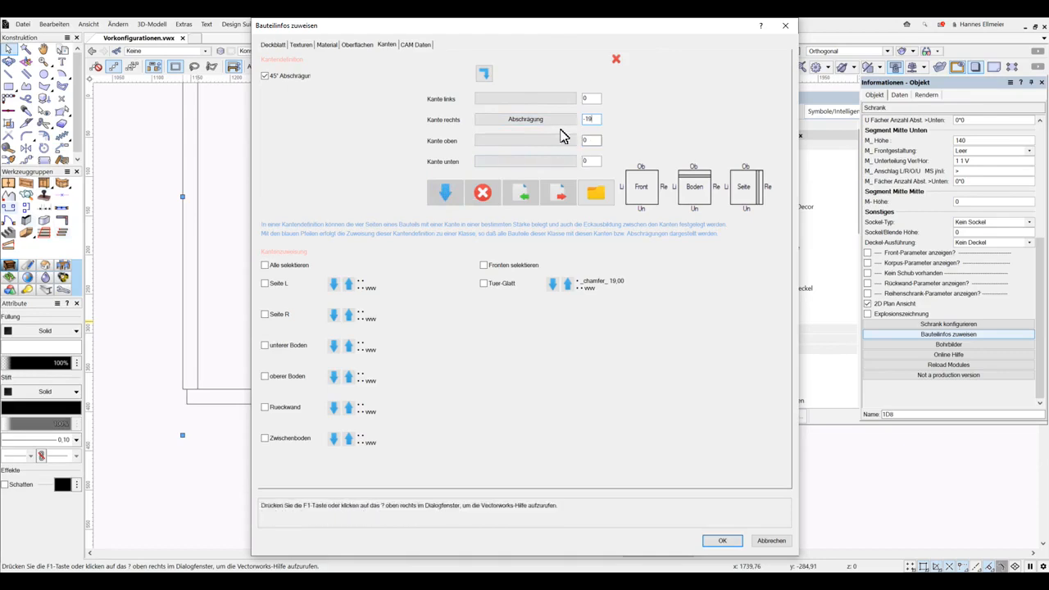
- Set the right edge chamfer to -15, assign it only to the Tuer-Glatt door front, and accept the part information
{"action": "left_click", "coordinate": [590, 120]}
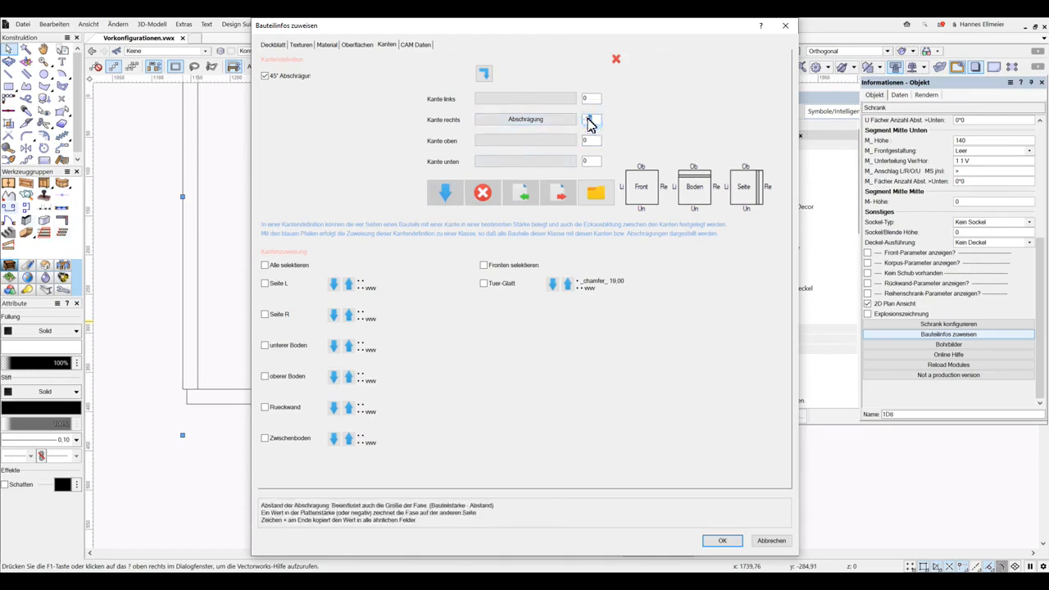
{"action": "type", "text": "15"}
{"action": "left_click", "coordinate": [445, 195]}
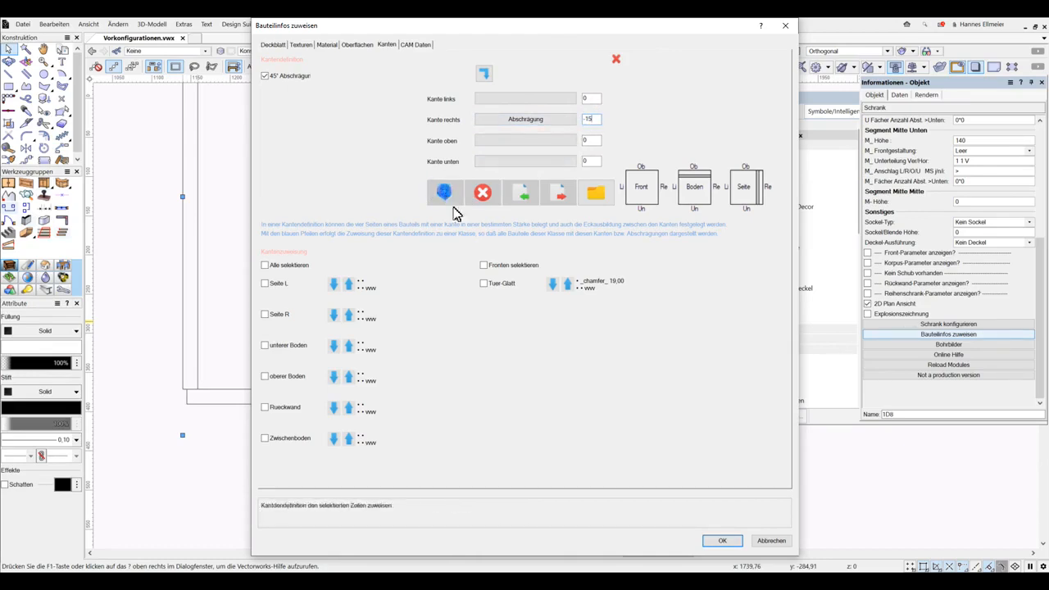
{"action": "left_click", "coordinate": [484, 283]}
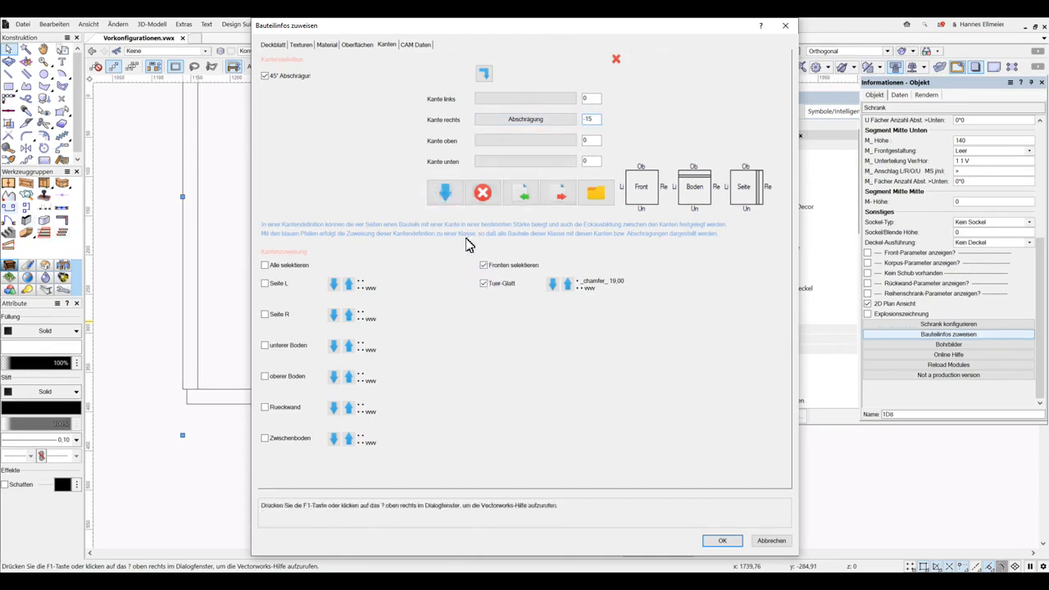
{"action": "left_click", "coordinate": [445, 193]}
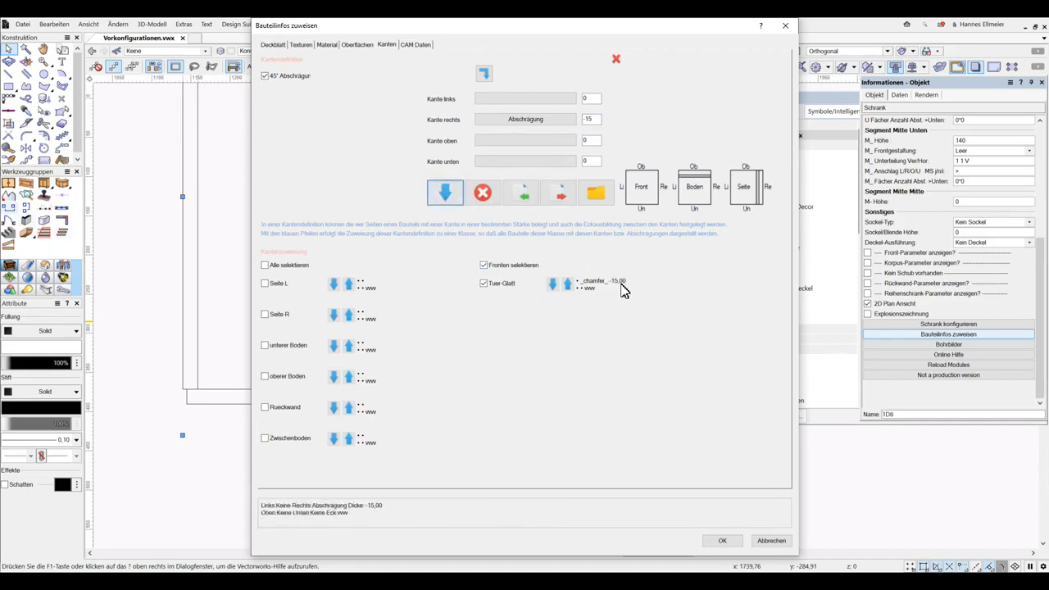
{"action": "left_click", "coordinate": [732, 541]}
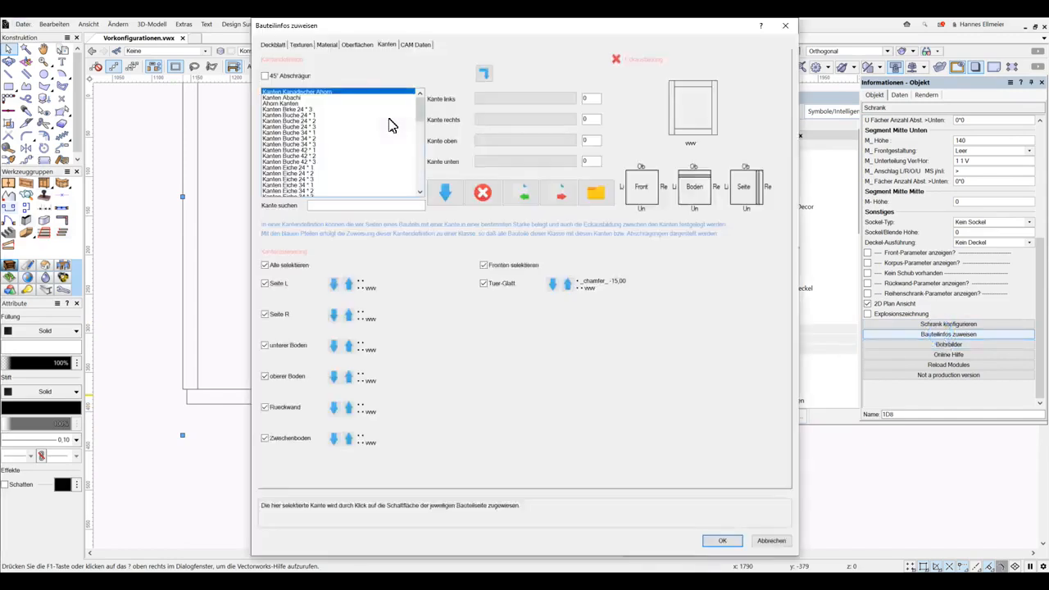
- Define a 45° right edge chamfer of 15 in the part information and assign it only to the Tuer-Glatt door front
{"action": "left_click", "coordinate": [283, 77]}
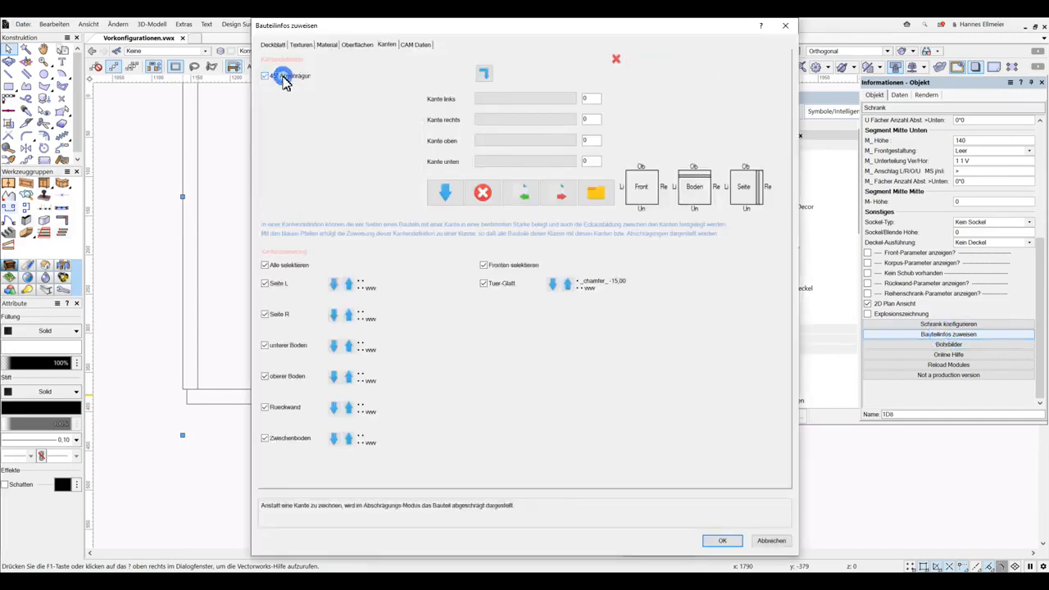
{"action": "left_click", "coordinate": [529, 123]}
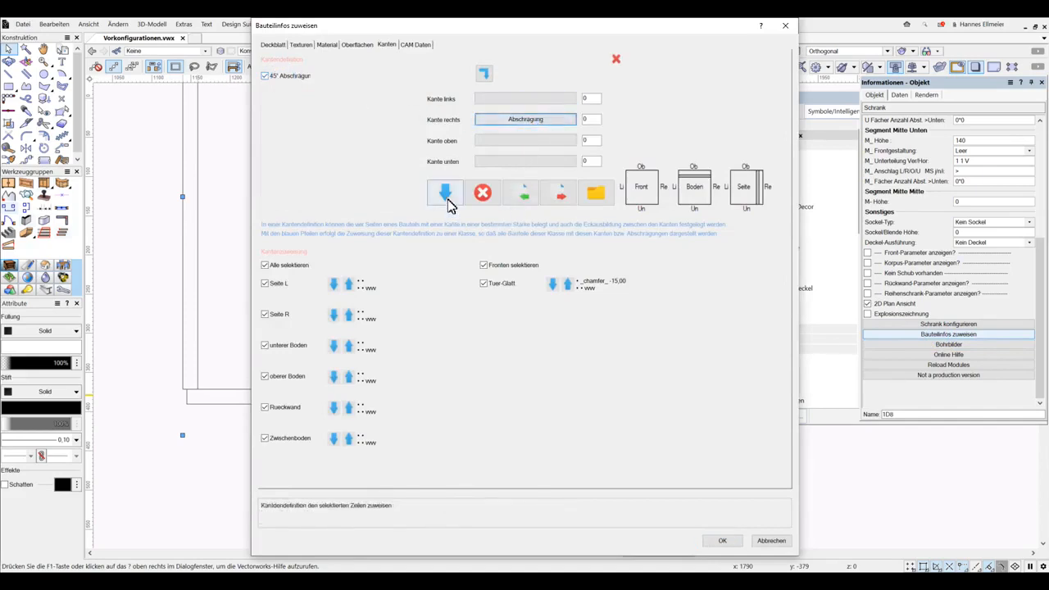
{"action": "left_click", "coordinate": [265, 265]}
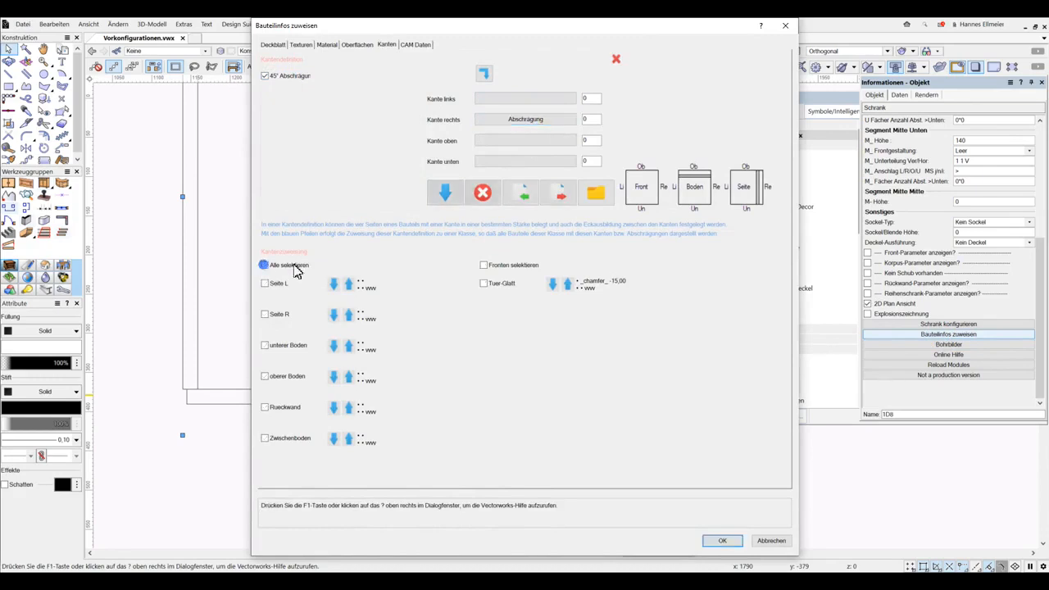
{"action": "left_click", "coordinate": [484, 283]}
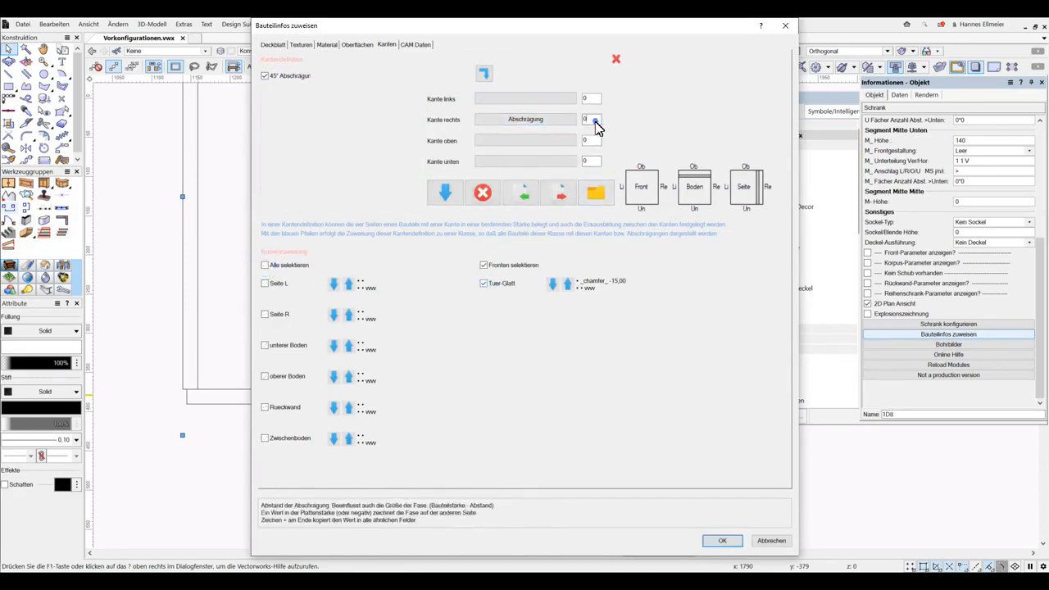
{"action": "left_click", "coordinate": [594, 121]}
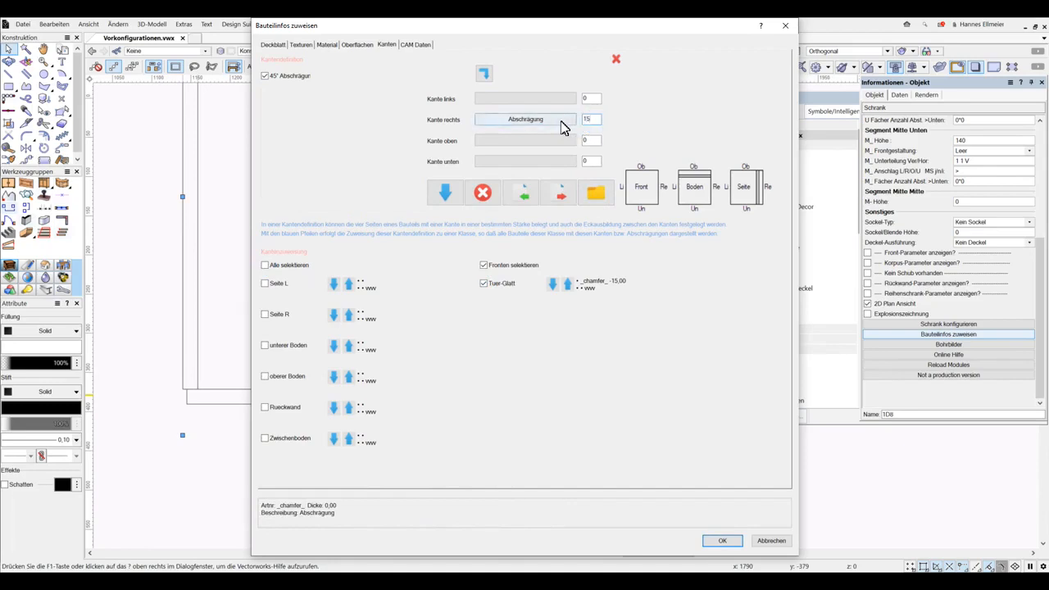
{"action": "left_click", "coordinate": [445, 201]}
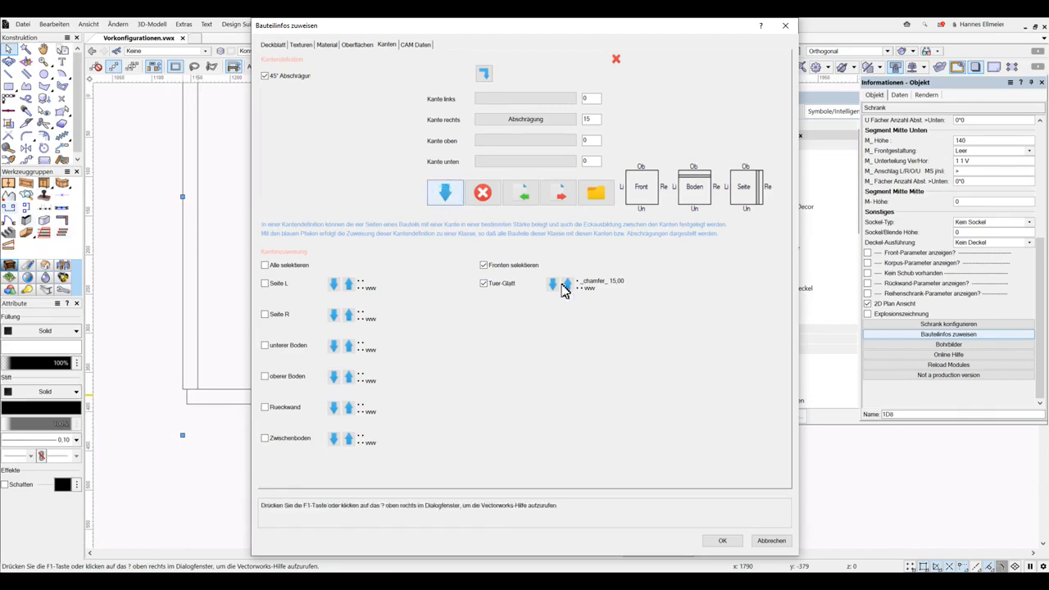
{"action": "left_click", "coordinate": [725, 540]}
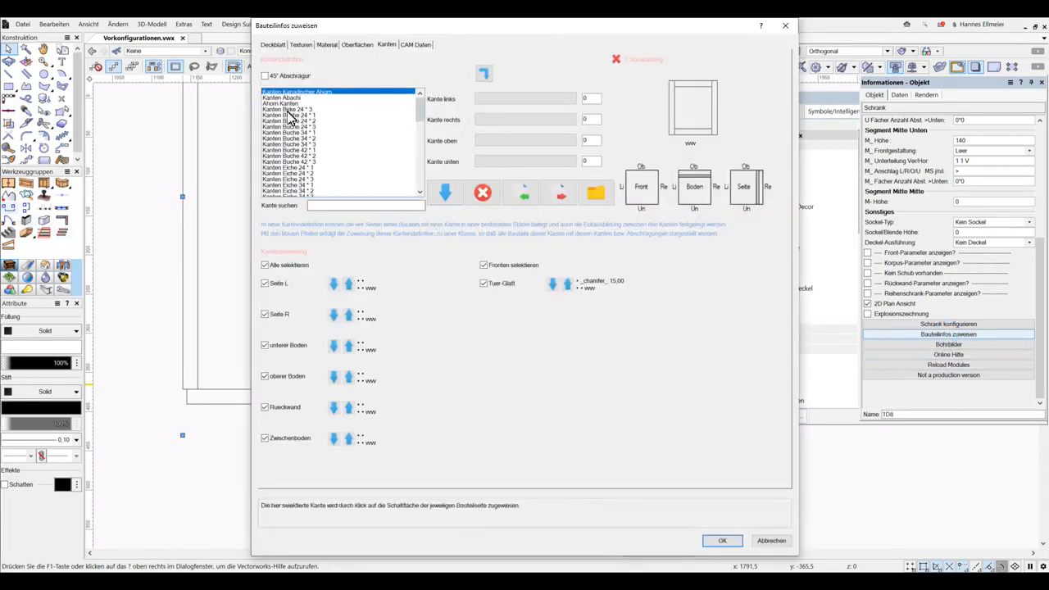
- Assign a 45° right edge chamfer of 5 only to the cabinet's fronts and accept the part information
{"action": "left_click", "coordinate": [264, 75]}
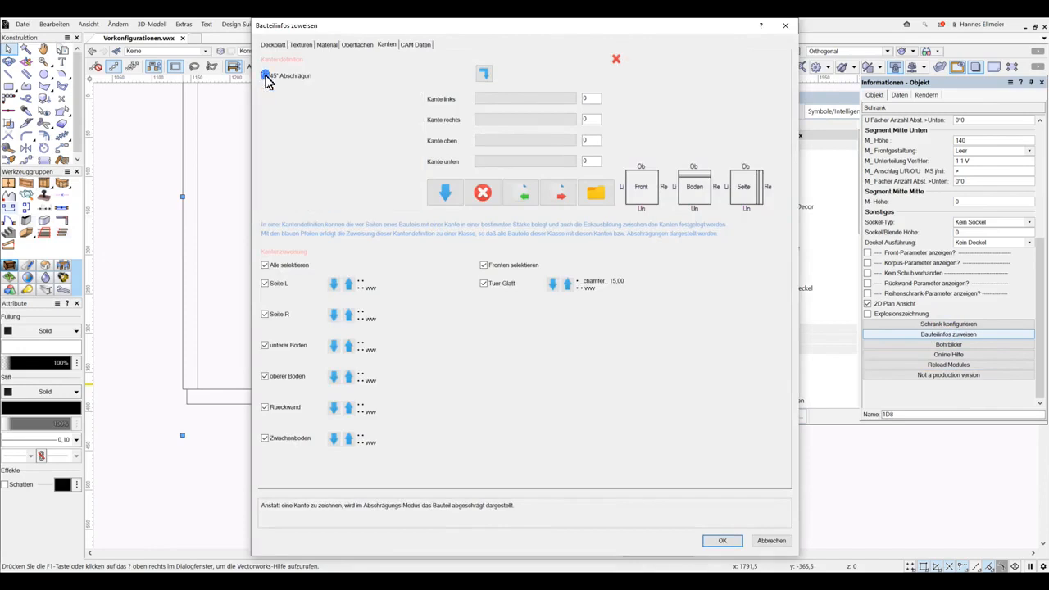
{"action": "left_click", "coordinate": [265, 265]}
{"action": "left_click", "coordinate": [549, 120]}
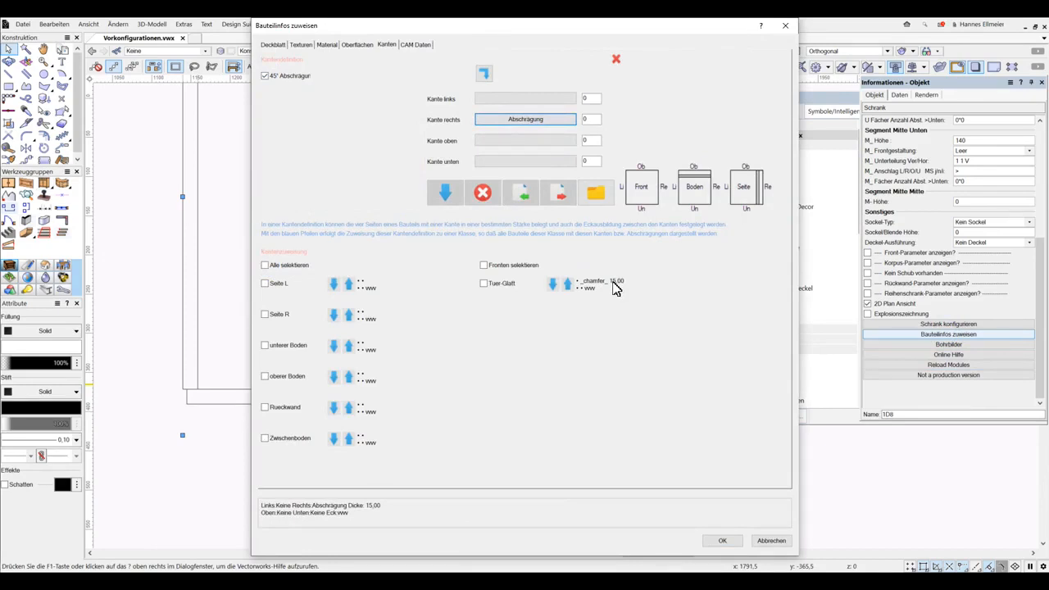
{"action": "left_click", "coordinate": [590, 119]}
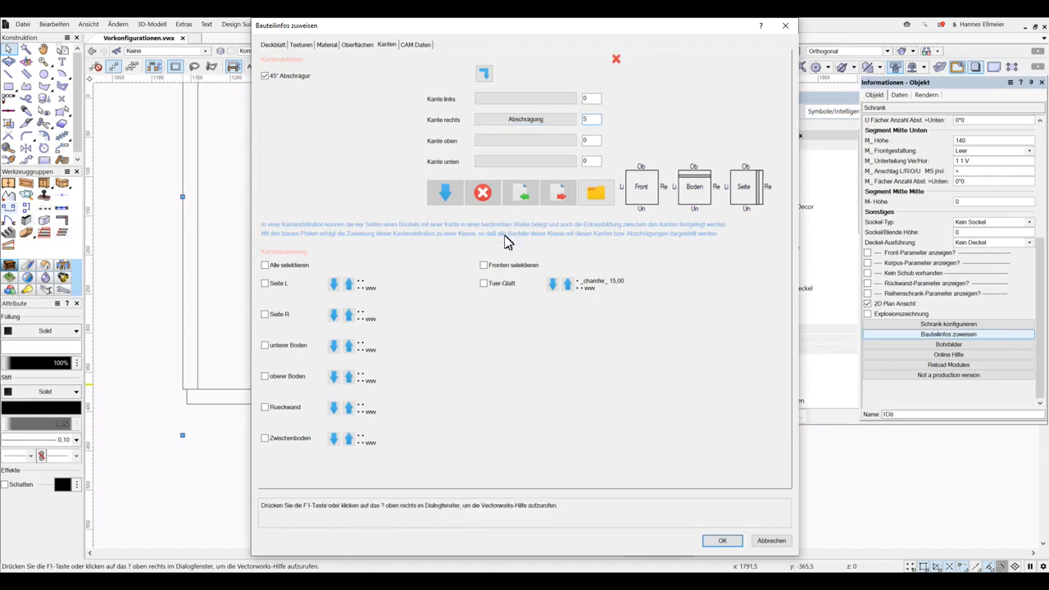
{"action": "left_click", "coordinate": [484, 265]}
{"action": "left_click", "coordinate": [445, 195]}
{"action": "left_click", "coordinate": [721, 541]}
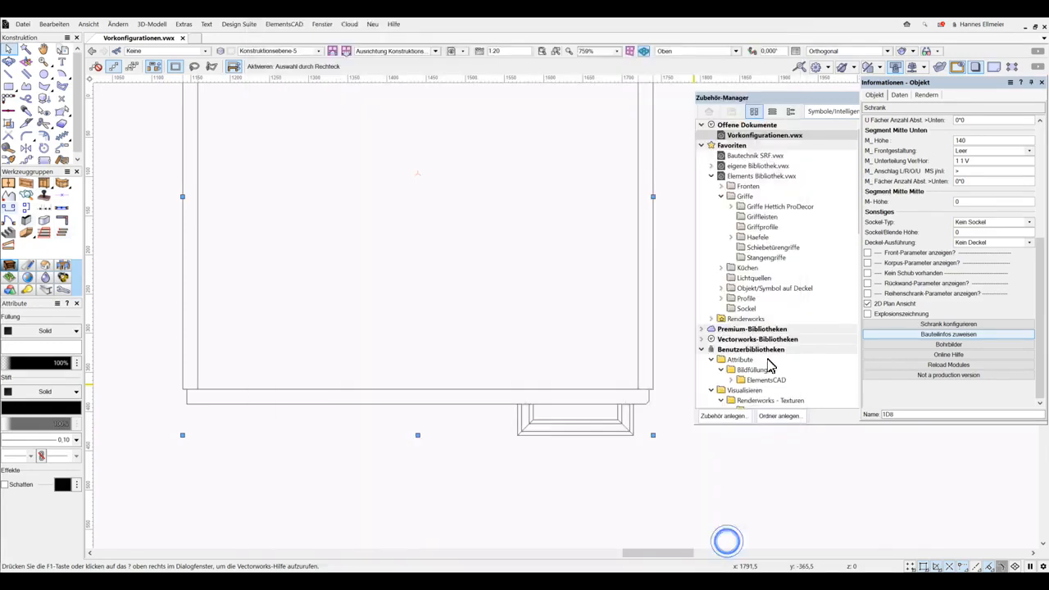